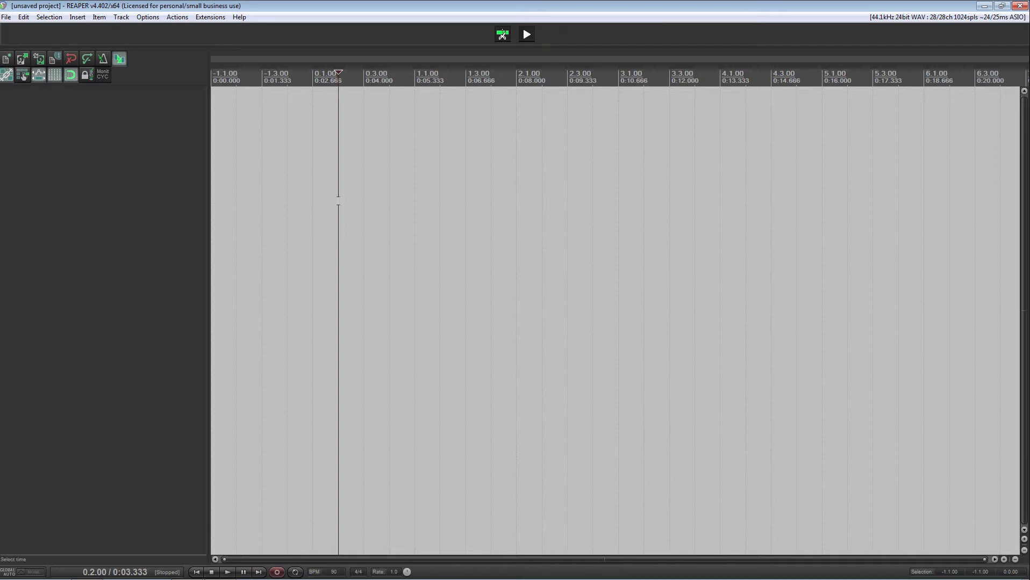
Step: Examine the MPK mini's input mode in the MIDI device preferences
click(150, 18)
click(164, 350)
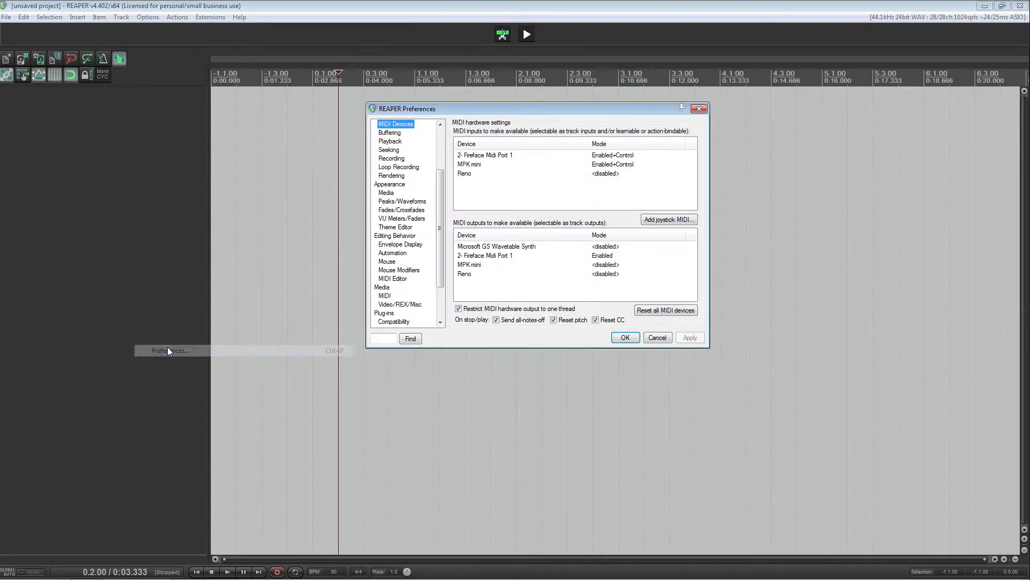
drag(548, 110, 582, 117)
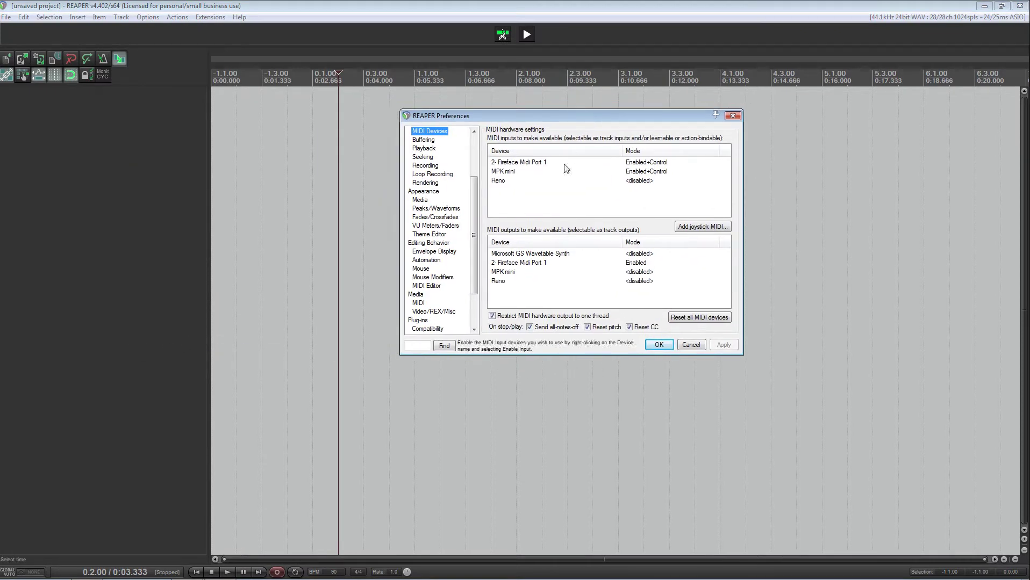
click(496, 171)
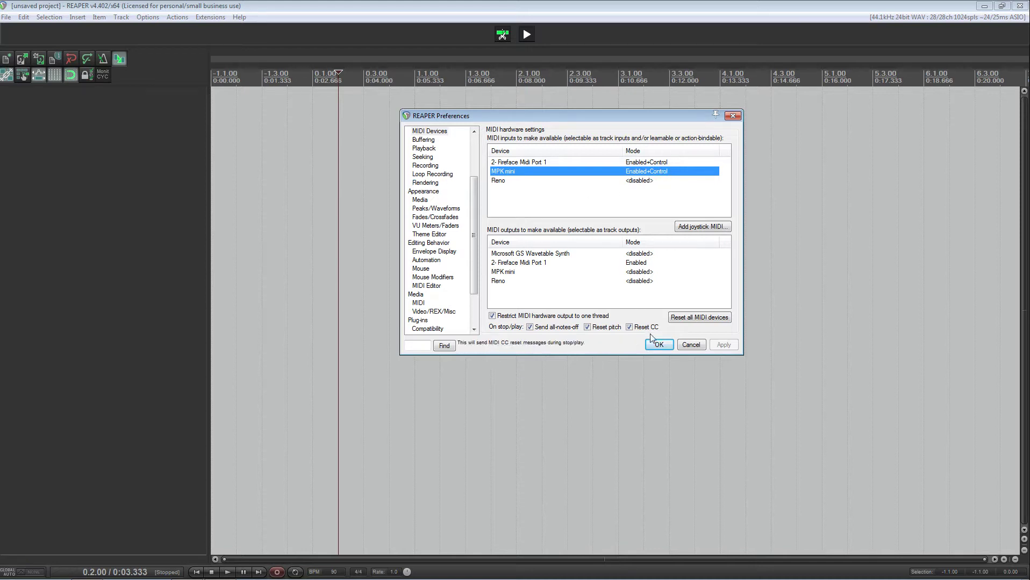
click(659, 348)
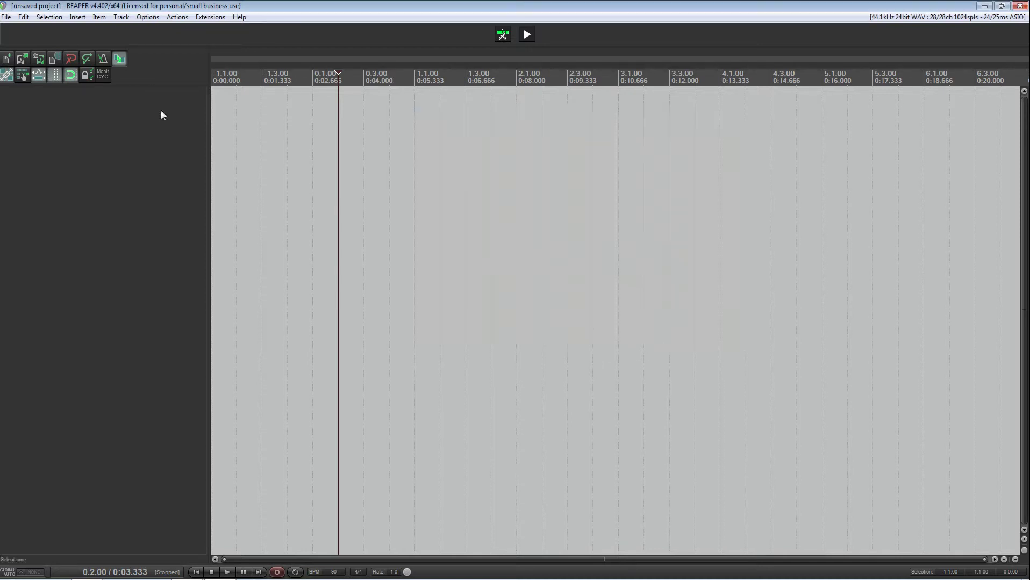
Step: Find the "Track: Insert new track" action by filtering for "insert track" and assign it the shortcut MIDI Chan 1 Note 48
click(177, 16)
click(201, 29)
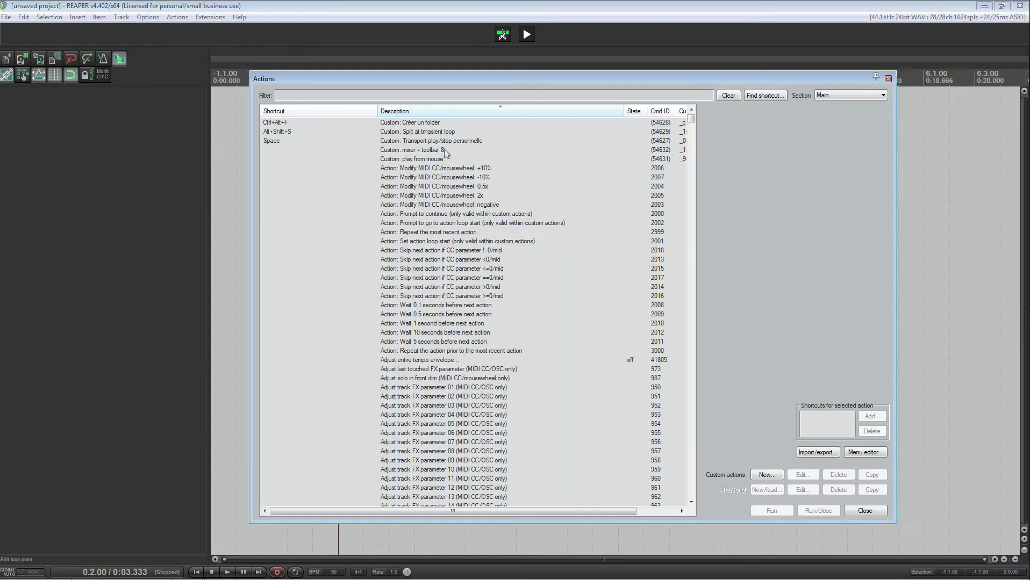
text(insert )
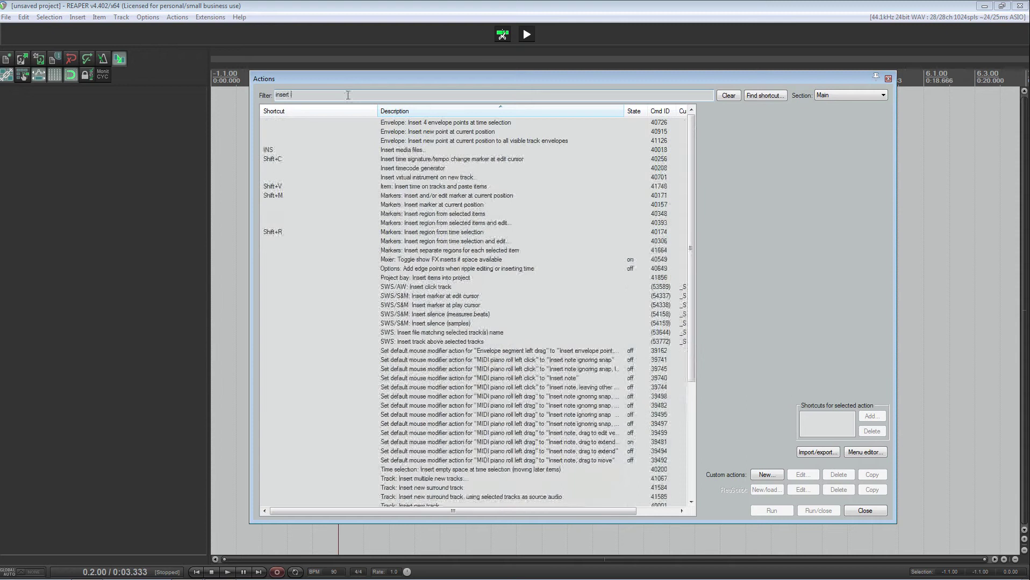
text(arack)
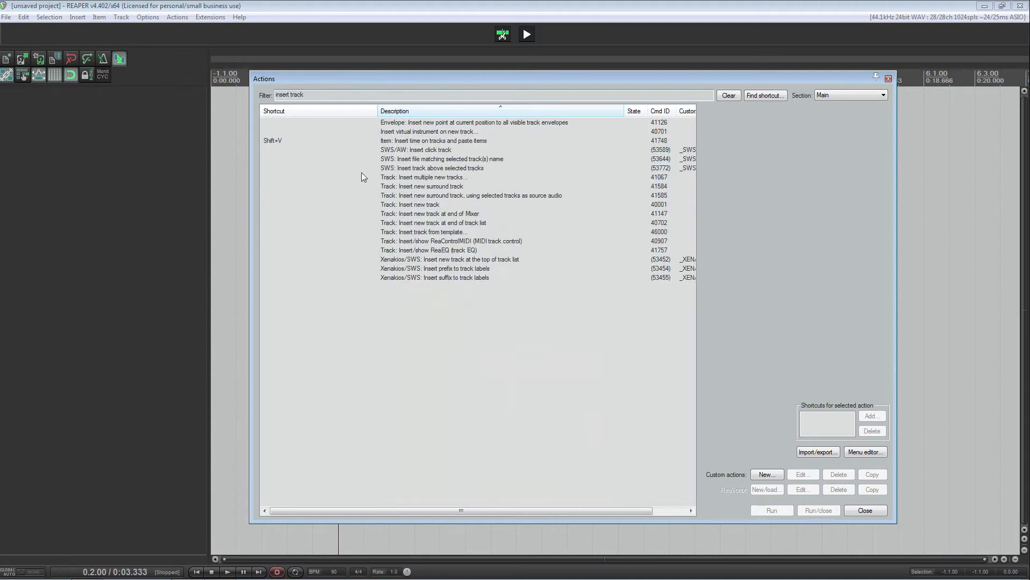
click(423, 212)
click(429, 205)
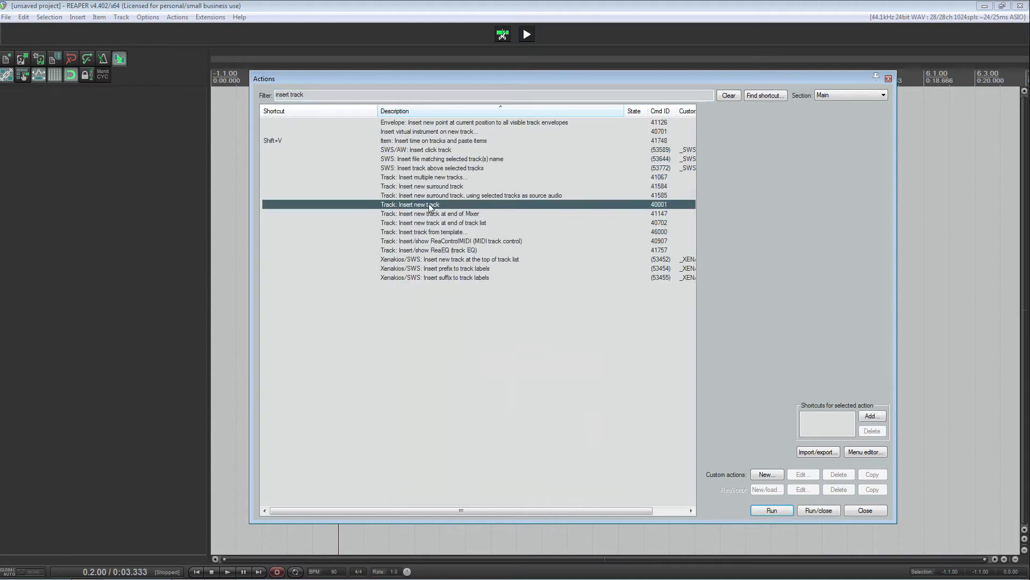
click(870, 418)
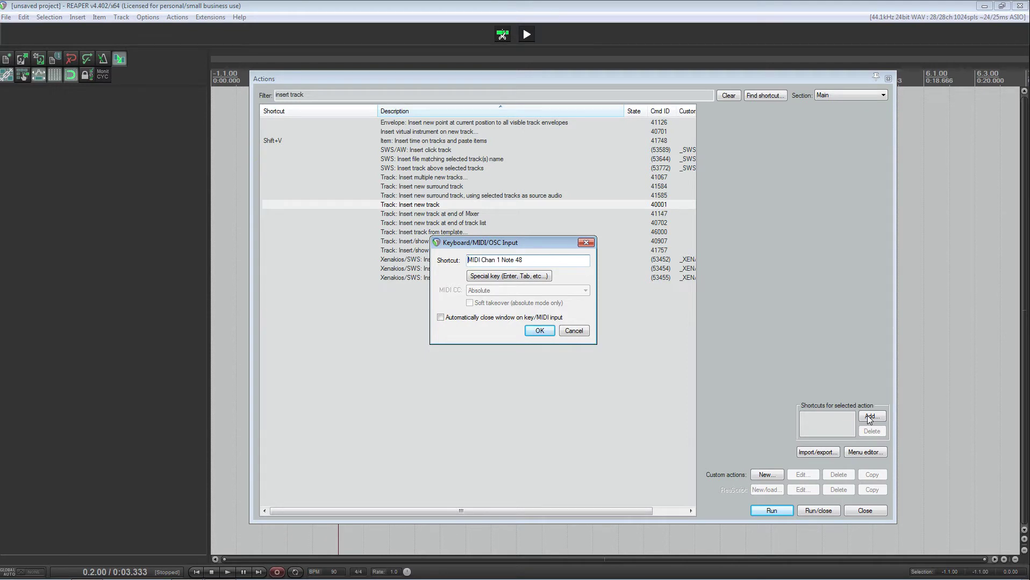
click(538, 331)
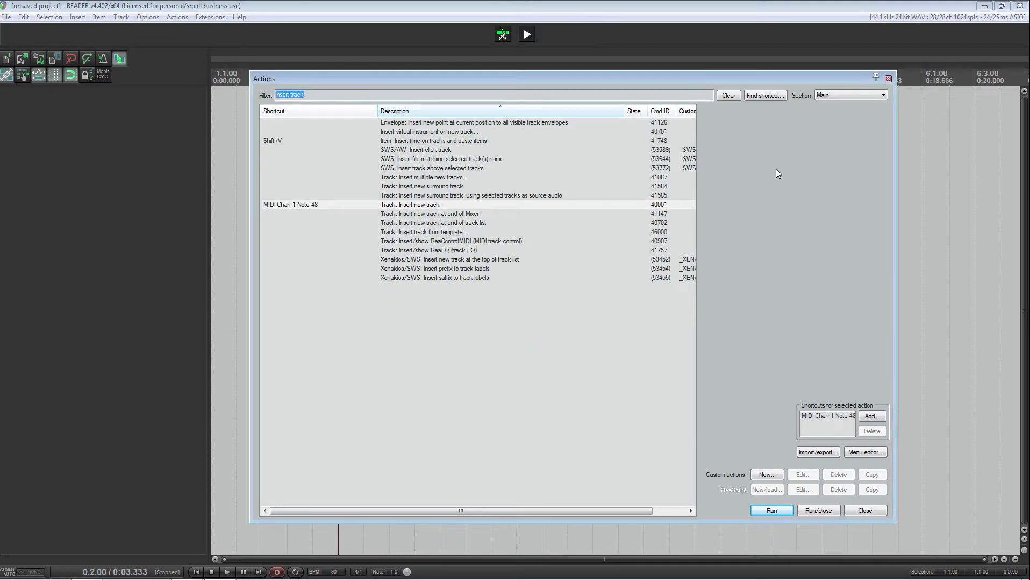
click(888, 79)
Step: Test the assigned shortcut by inserting a track, and undo the insertion
key(ctrl+t)
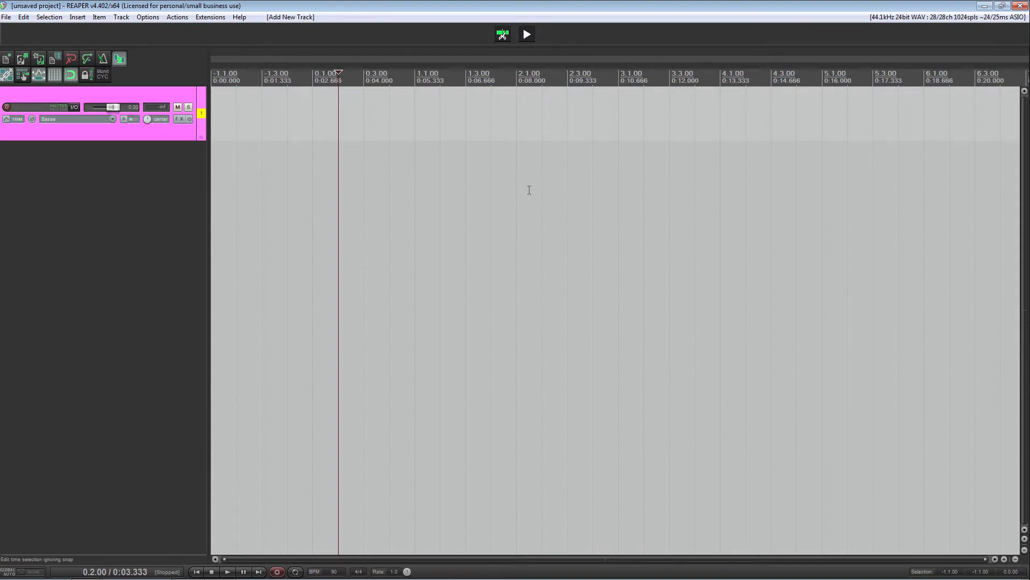
key(ctrl+z)
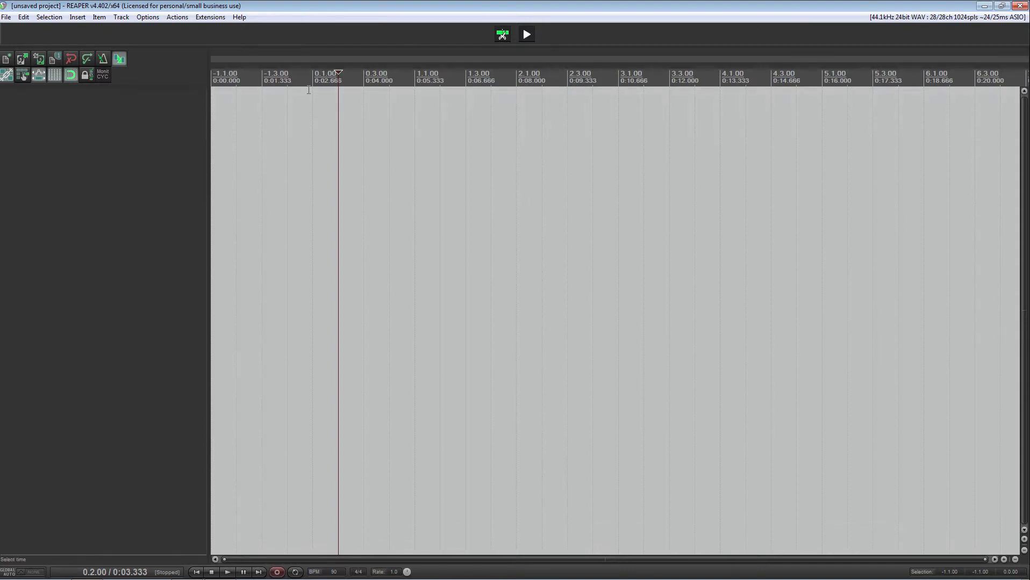
Step: Add a taller, record-armed track with its MIDI input set to MPK mini, All Channels
double_click(167, 129)
click(7, 107)
click(65, 120)
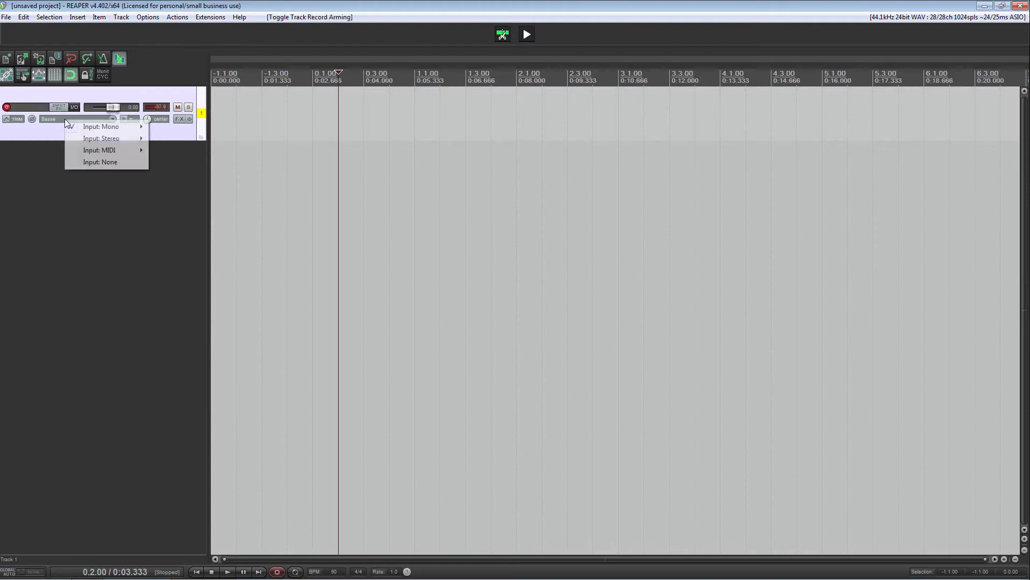
mouse_move(86, 127)
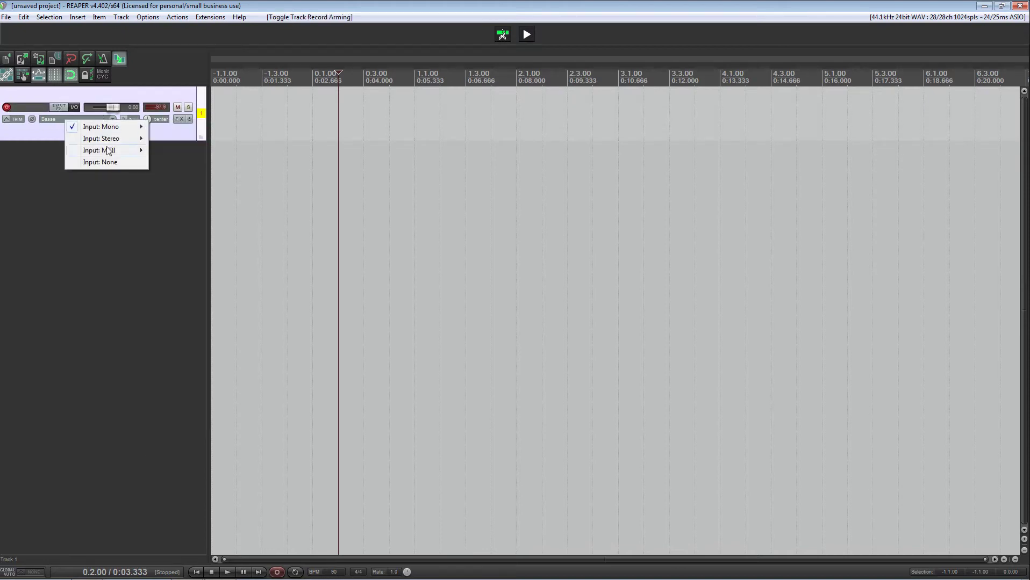
mouse_move(110, 150)
mouse_move(186, 164)
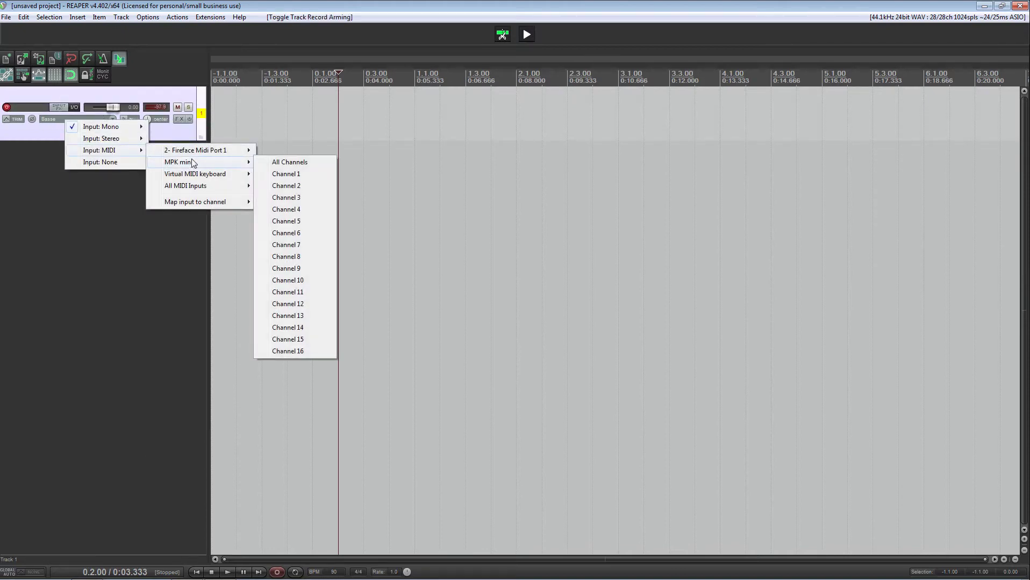
click(283, 162)
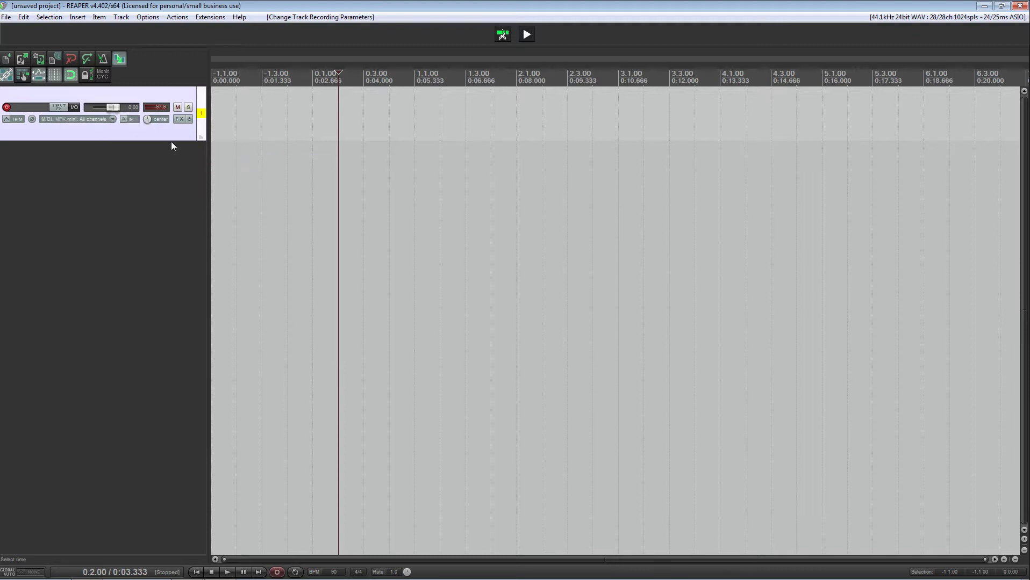
drag(173, 141, 176, 188)
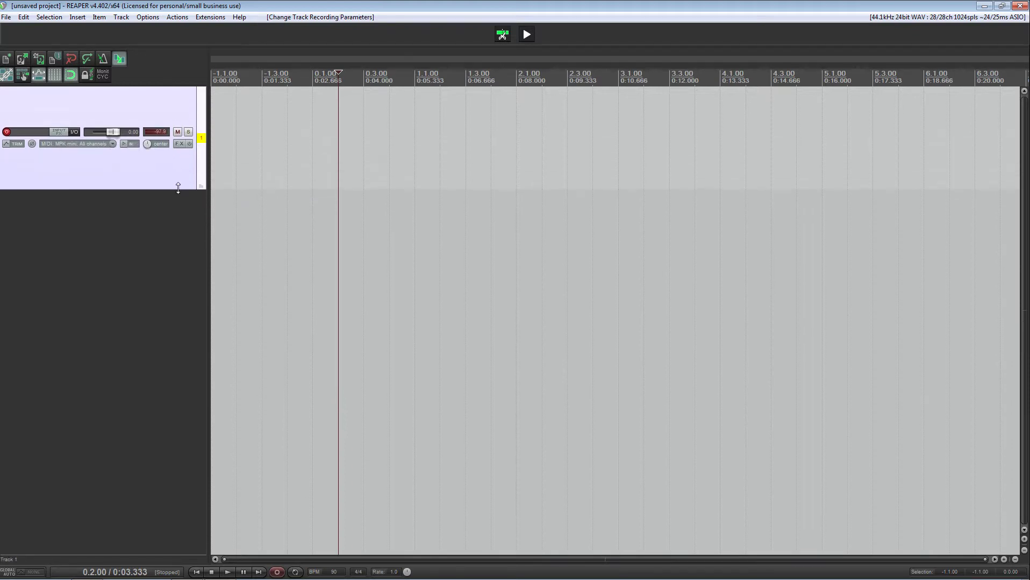
Step: Record MIDI on track 1 while triggering the insert-track shortcut seven times, and stop the recording
click(277, 572)
key(ctrl+t)
key(ctrl+t)
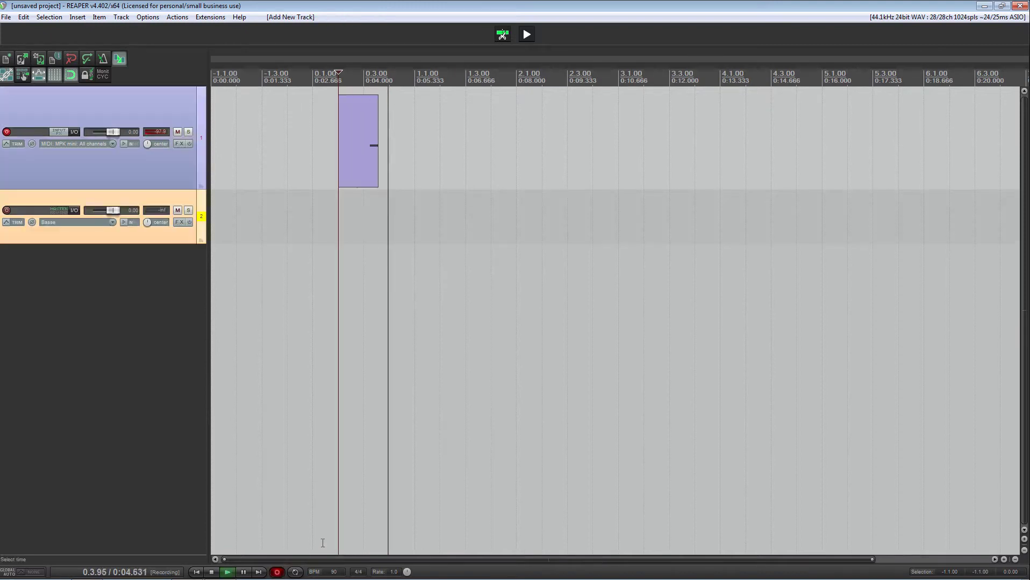
key(ctrl+t)
key(ctrl+t)
key(ctrl+t)
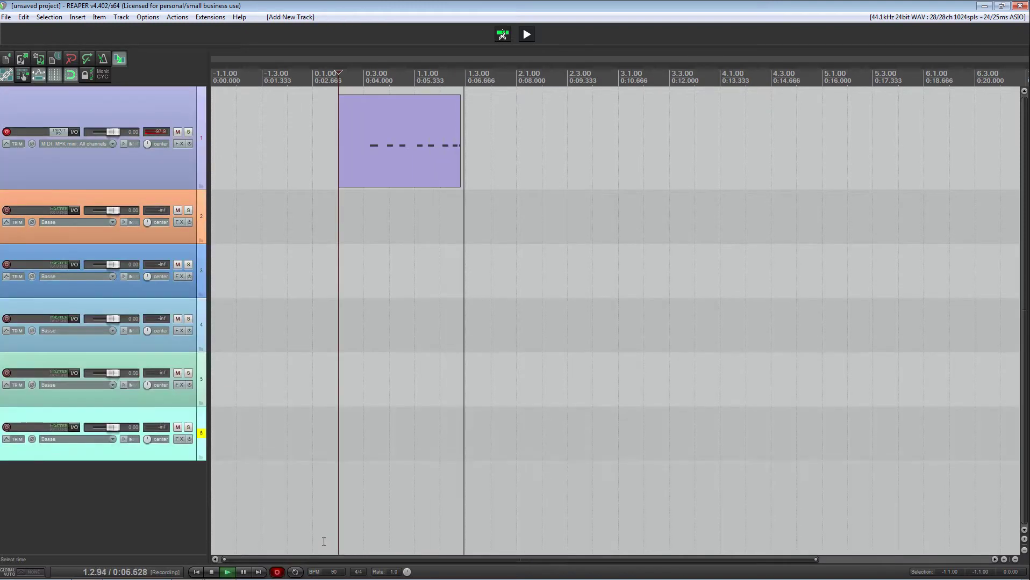
key(ctrl+t)
key(ctrl+t)
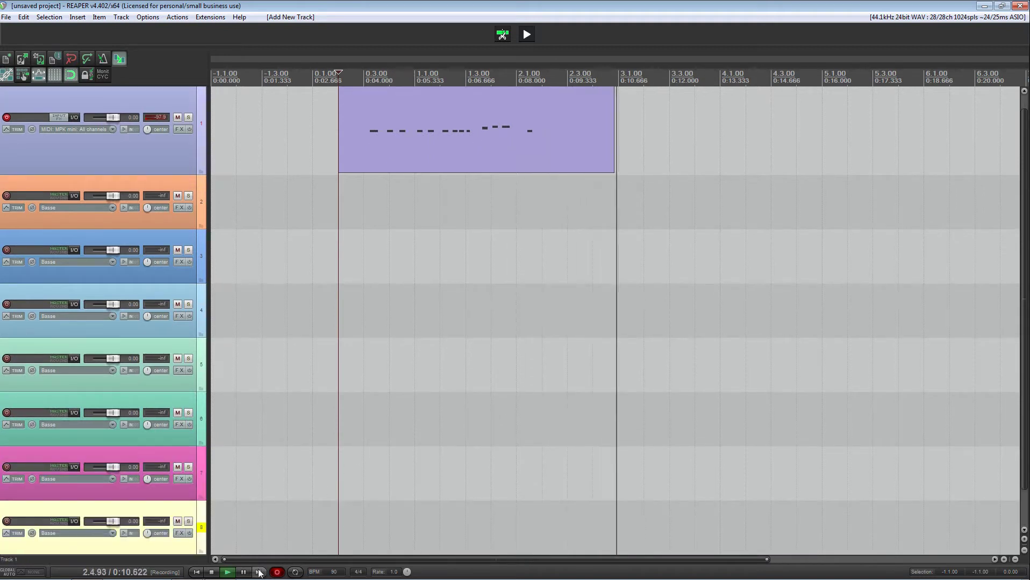
key(space)
click(463, 363)
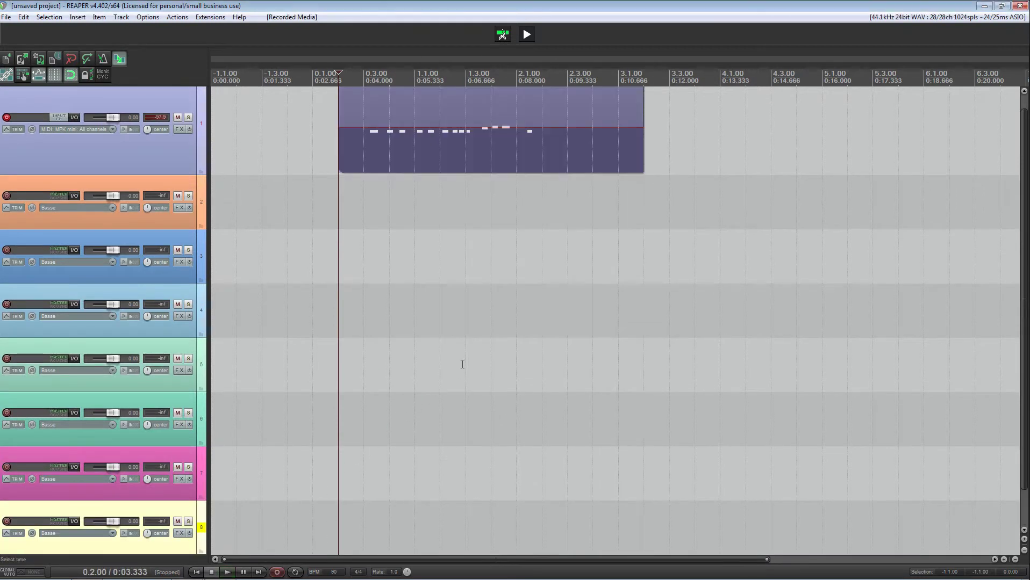
Step: Duplicate tracks 2 through 8
click(195, 212)
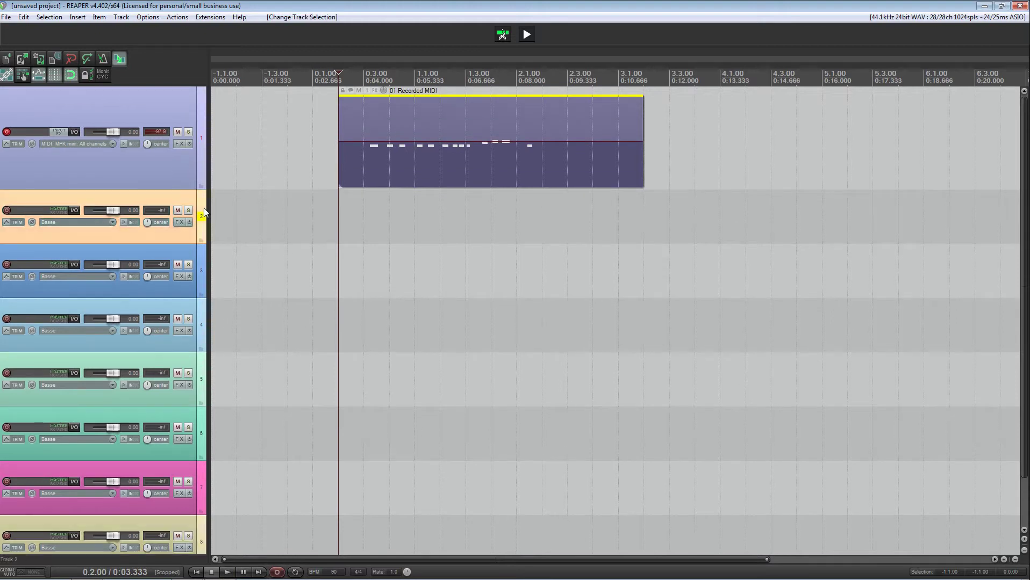
scroll(214, 239, down, 1)
shift+click(215, 461)
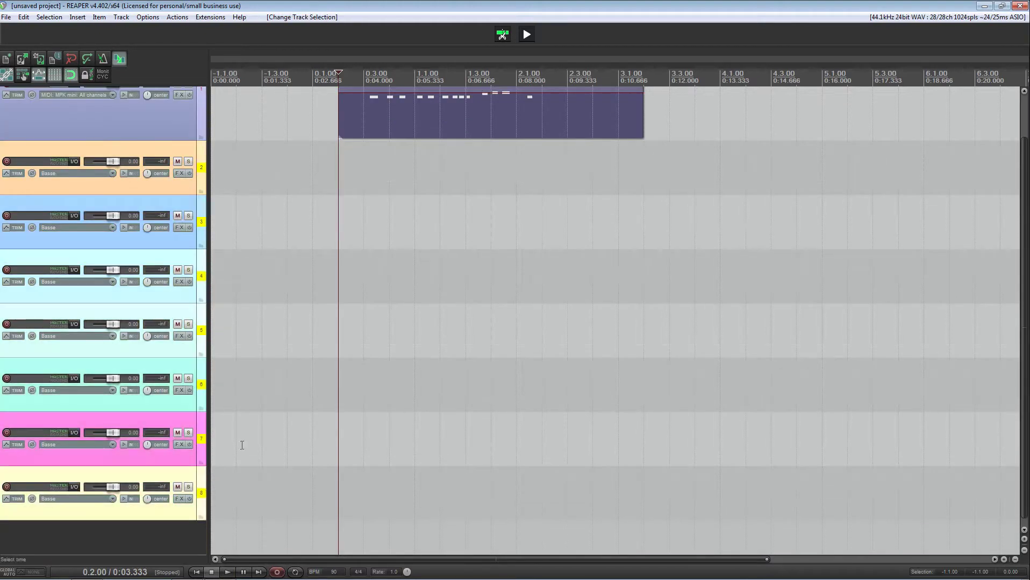
right_click(199, 151)
click(249, 236)
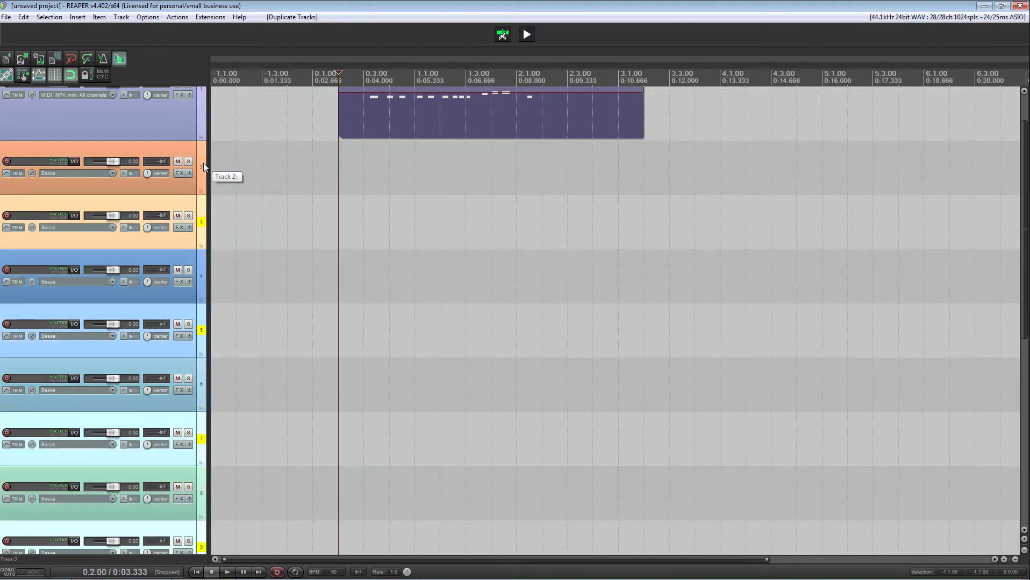
Step: Undo the track duplication and clear the project by removing the recorded item and all tracks
key(ctrl+z)
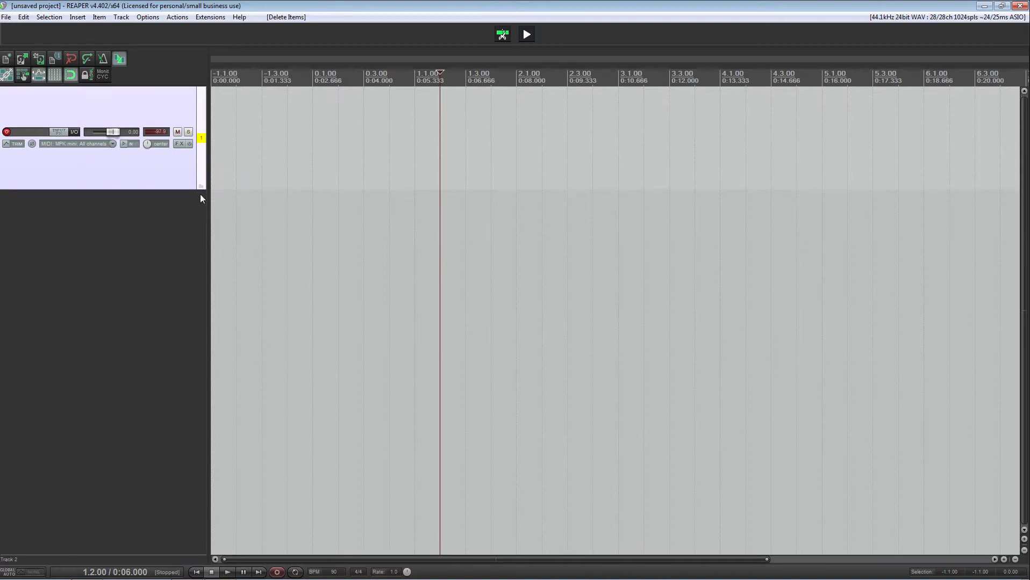
right_click(81, 168)
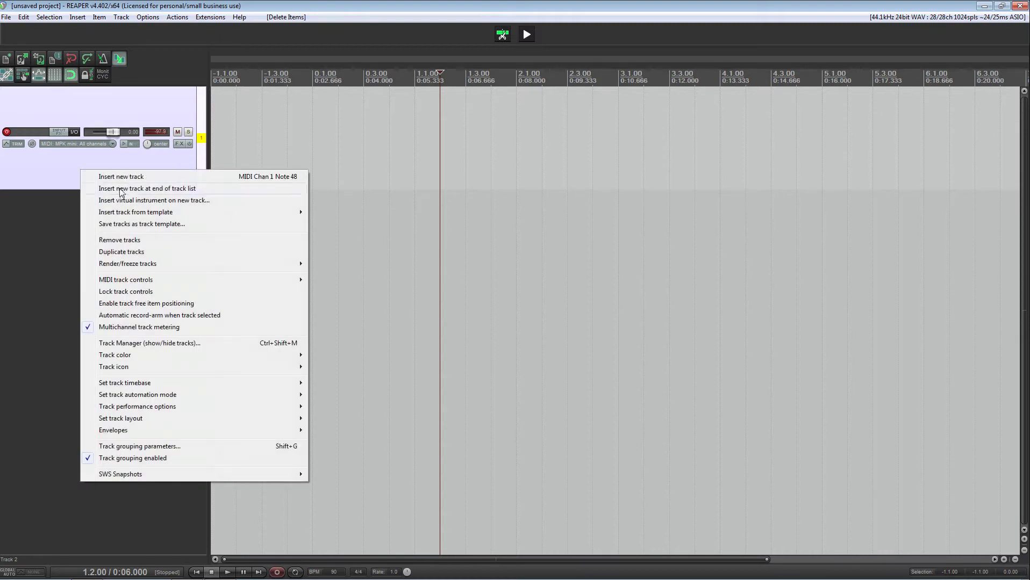
click(143, 242)
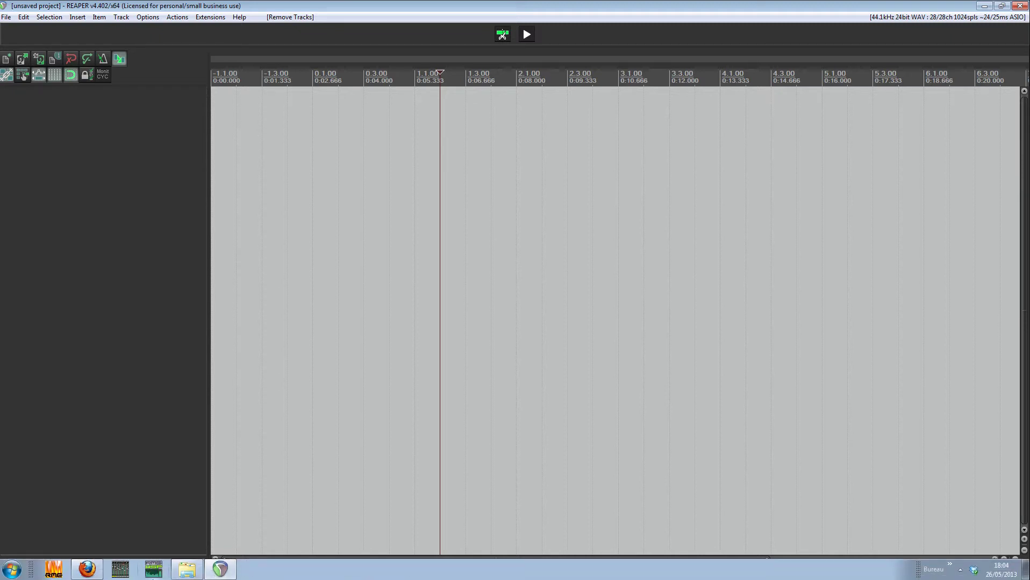
Step: Switch to Firefox and open the Cockos forum thread on MIDItoReaControlPath to review its description and download links
click(87, 569)
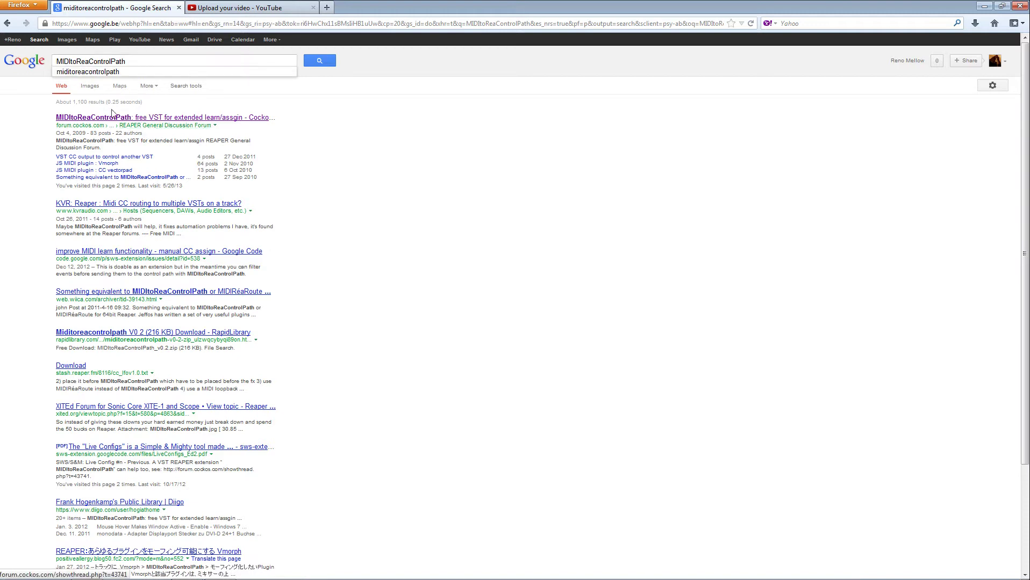
click(103, 121)
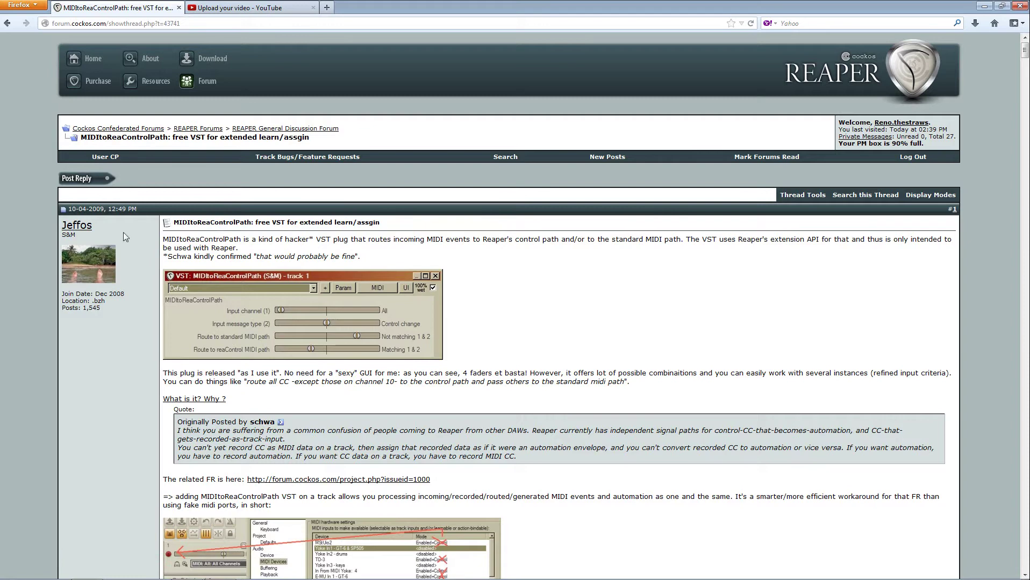
scroll(329, 235, down, 3)
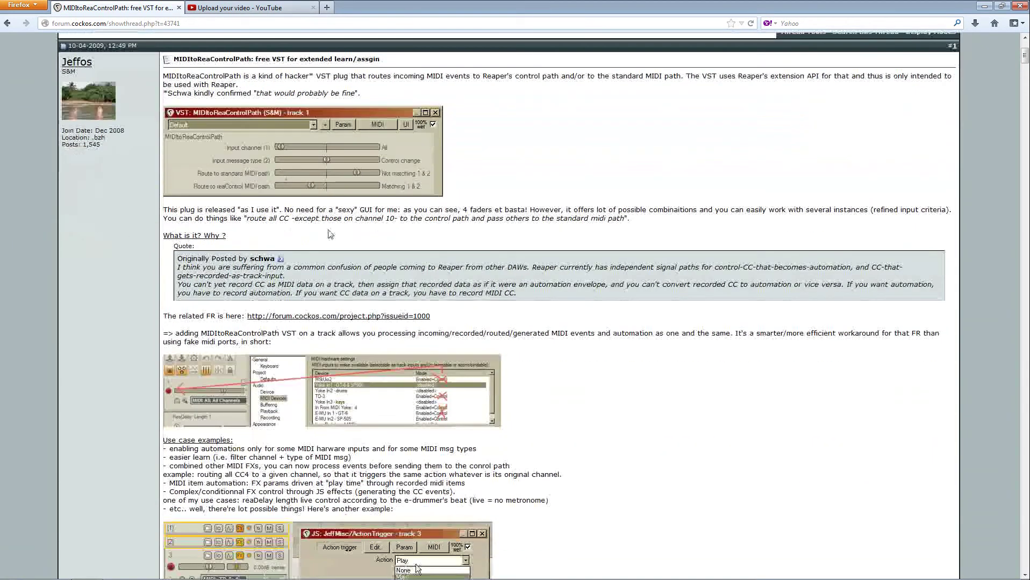
scroll(123, 158, up, 3)
scroll(322, 293, down, 9)
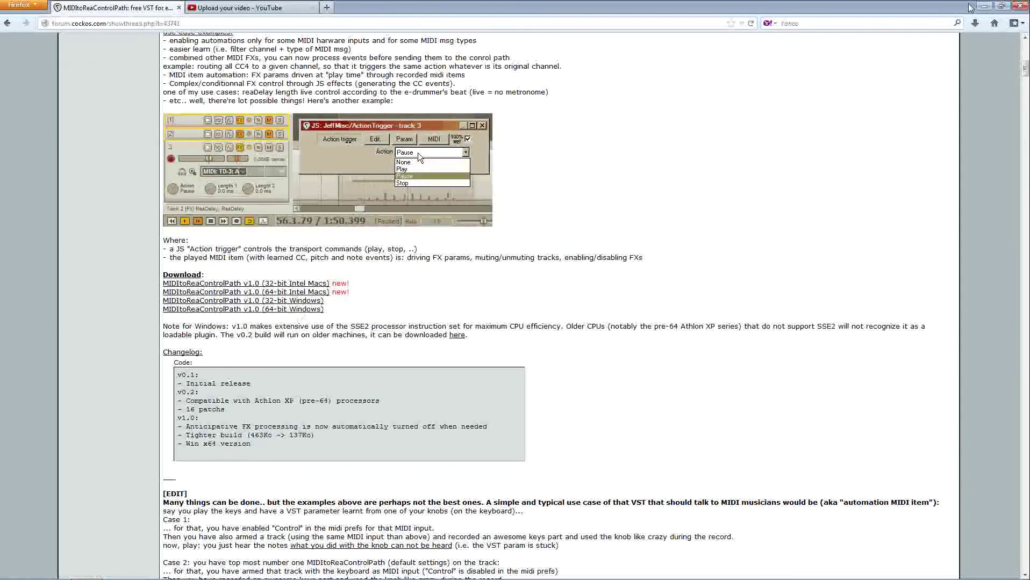
Step: Switch back to REAPER and examine the VST plug-in paths in the preferences
key(alt+Tab)
click(147, 17)
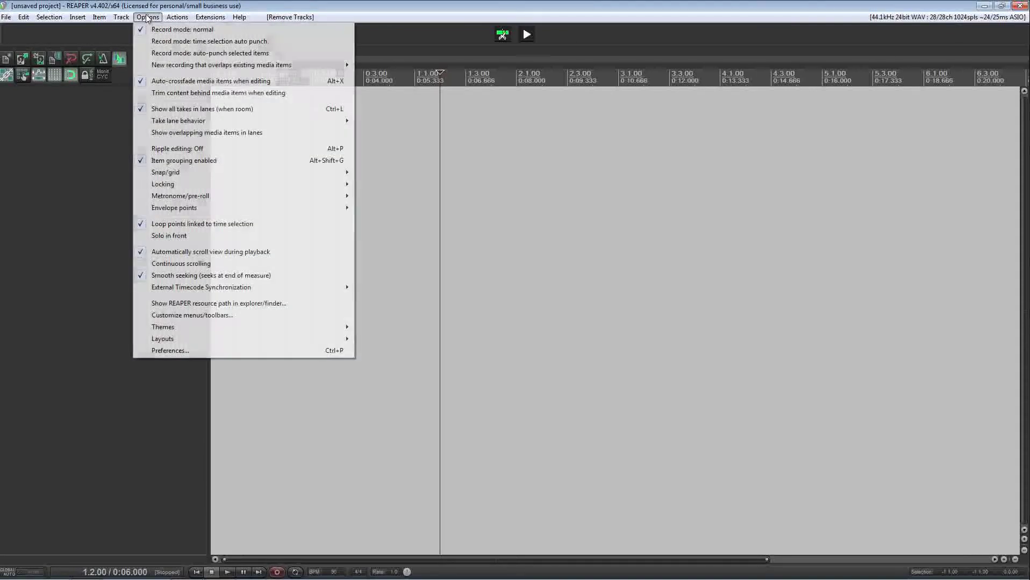
click(178, 350)
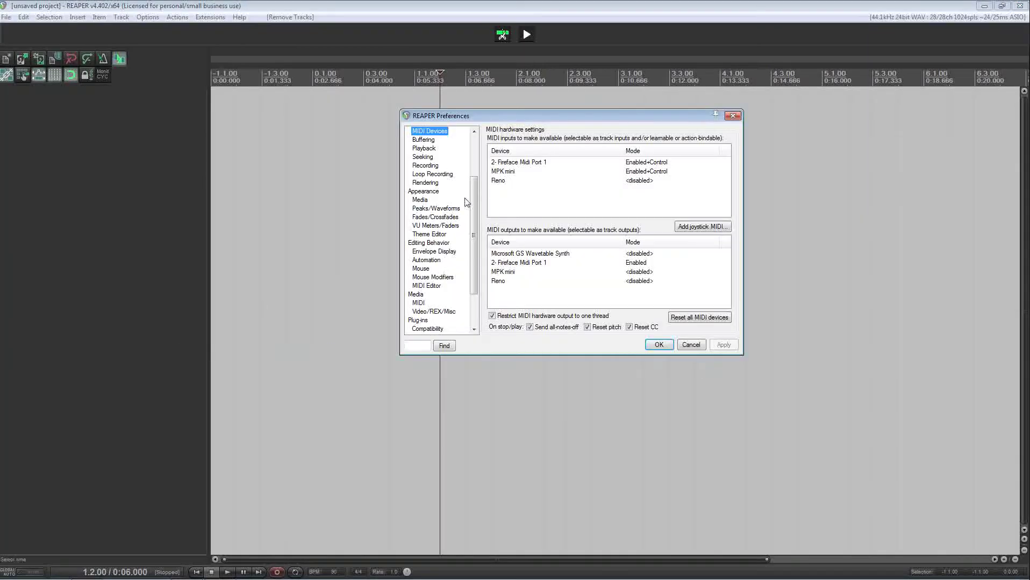
drag(474, 197, 474, 263)
click(418, 286)
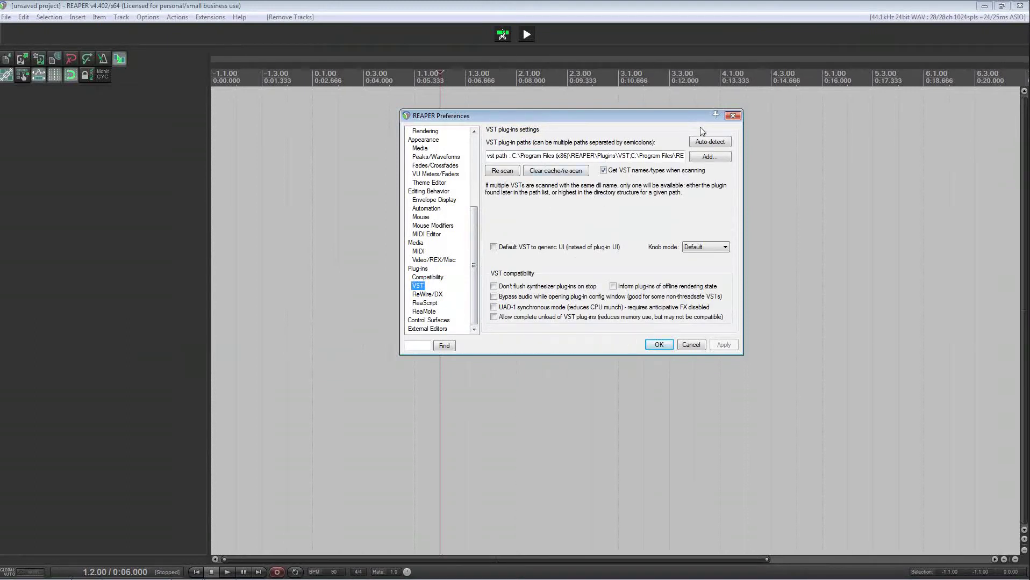
click(733, 116)
Step: Add a new track to the empty project
click(106, 155)
double_click(106, 155)
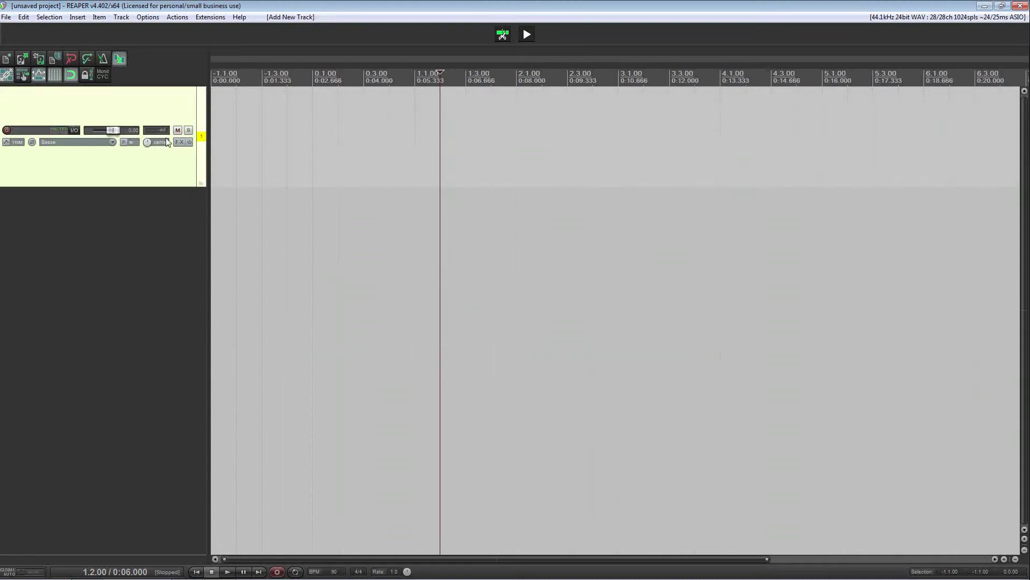
Step: Filter the effects list by "midi" and add VST: MIDItoReaControlPath (S&M) to the track's effects chain
click(179, 142)
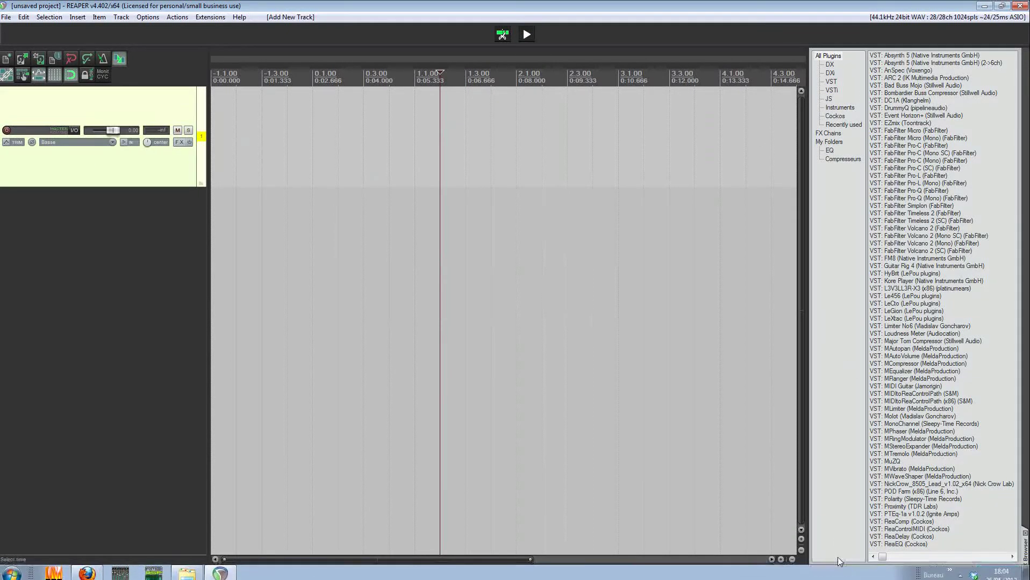
click(848, 573)
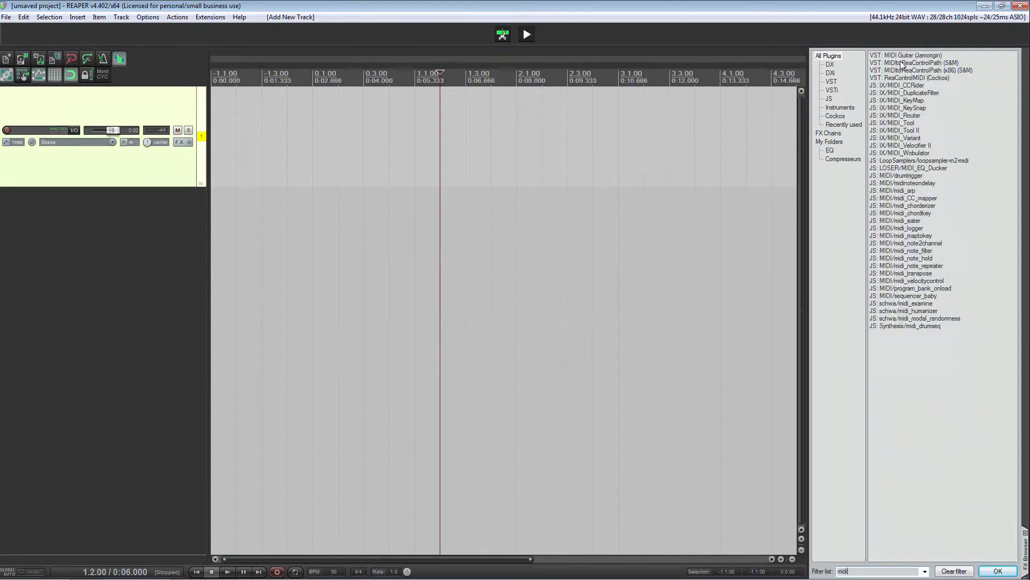
drag(902, 65, 182, 142)
drag(207, 19, 511, 146)
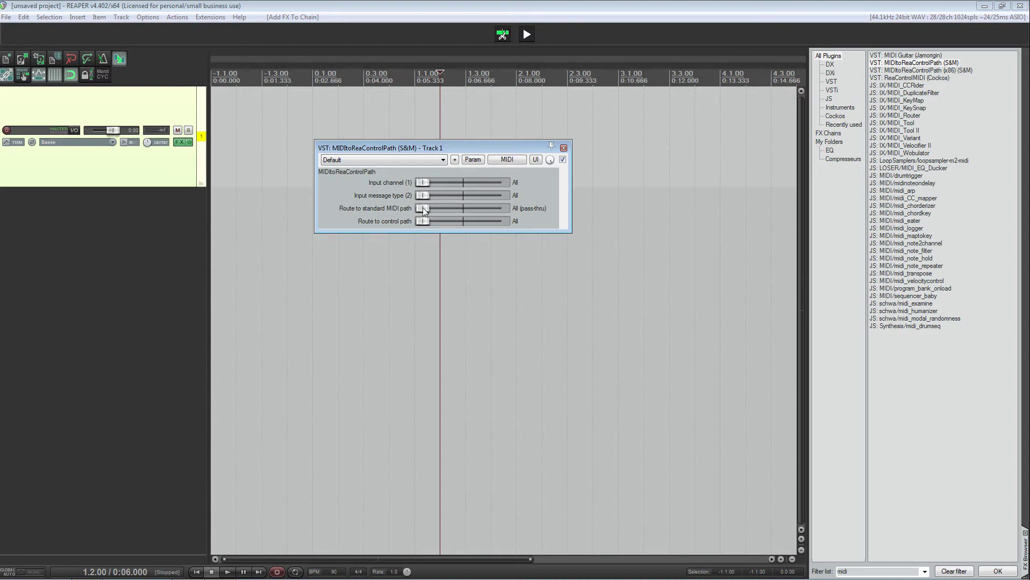
Step: Set Route to standard MIDI path to None (midi eater), keep Route to control path at All, and close the plug-in window
drag(422, 207, 513, 211)
drag(500, 151, 497, 126)
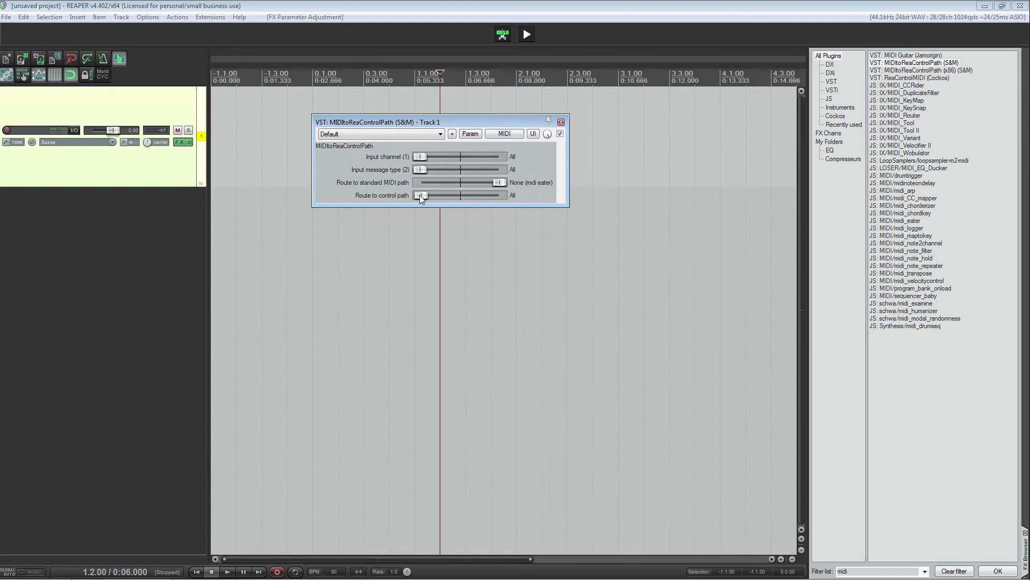
mouse_move(420, 195)
mouse_down()
mouse_move(508, 192)
mouse_move(407, 195)
mouse_up()
mouse_move(418, 171)
mouse_down()
mouse_move(500, 168)
mouse_move(418, 173)
mouse_up()
drag(453, 123, 411, 116)
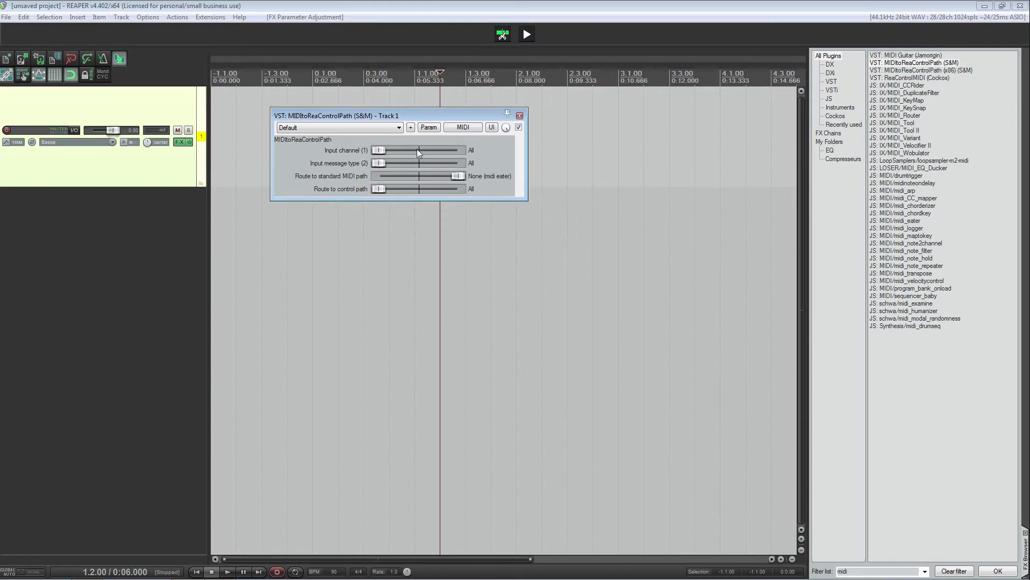
click(519, 116)
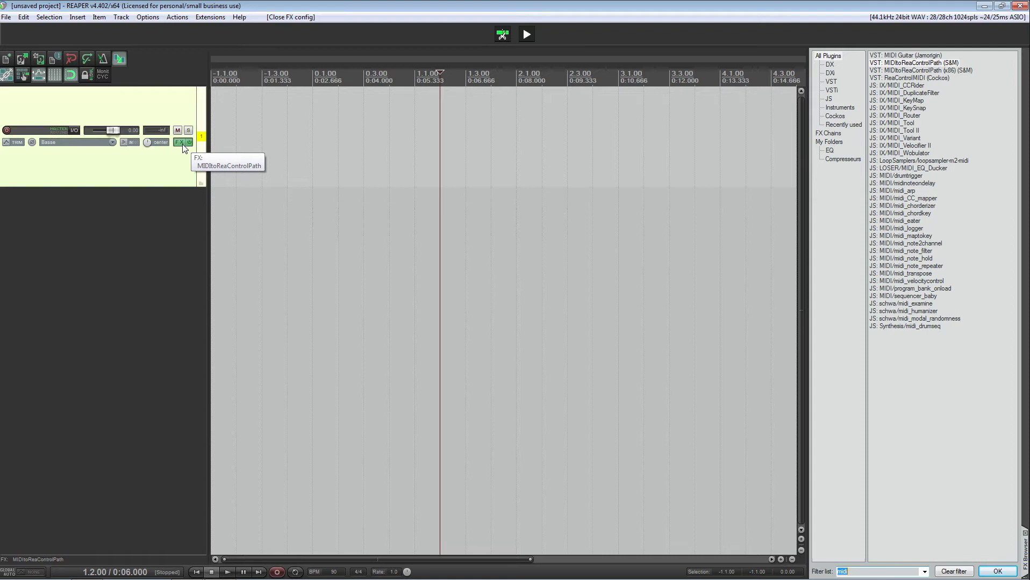
Step: Rename the track as System track and arm it for recording with input monitoring enabled
double_click(44, 130)
text(S)
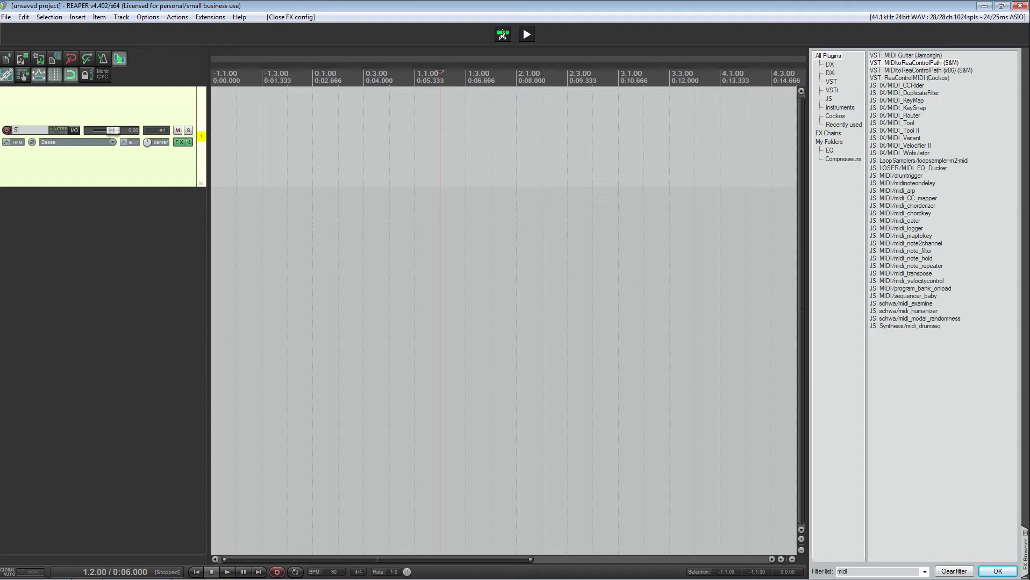
text(Ystem track)
key(Return)
click(7, 130)
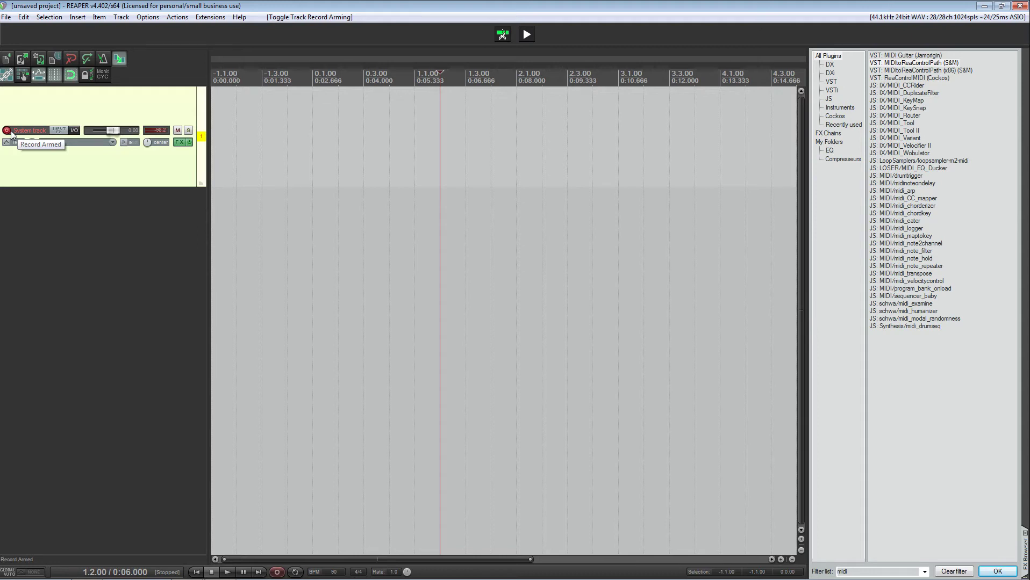
click(127, 142)
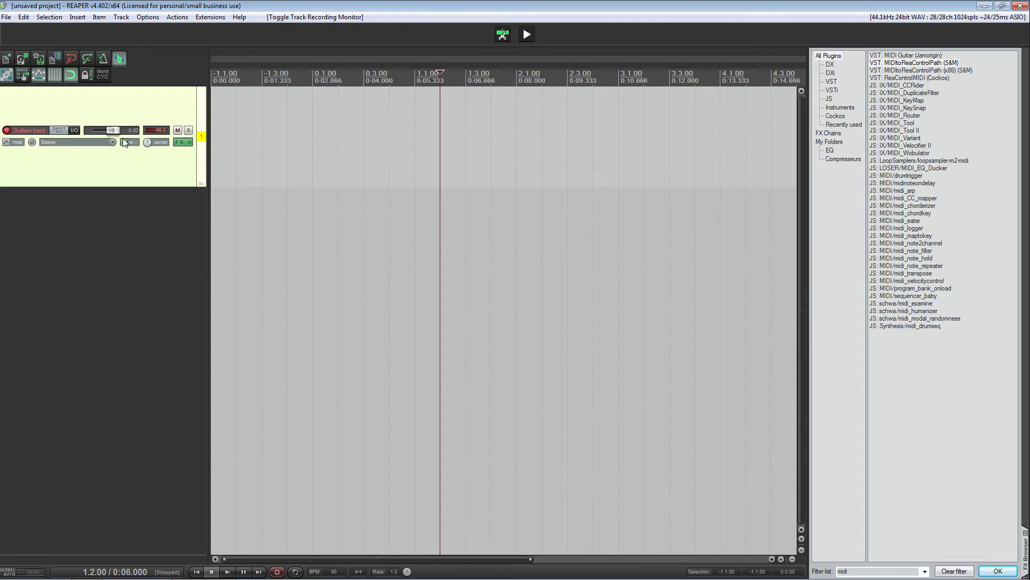
Step: Set the System track's input to MIDI from MPK mini on All Channels and its record mode to disable (input monitoring only)
click(97, 142)
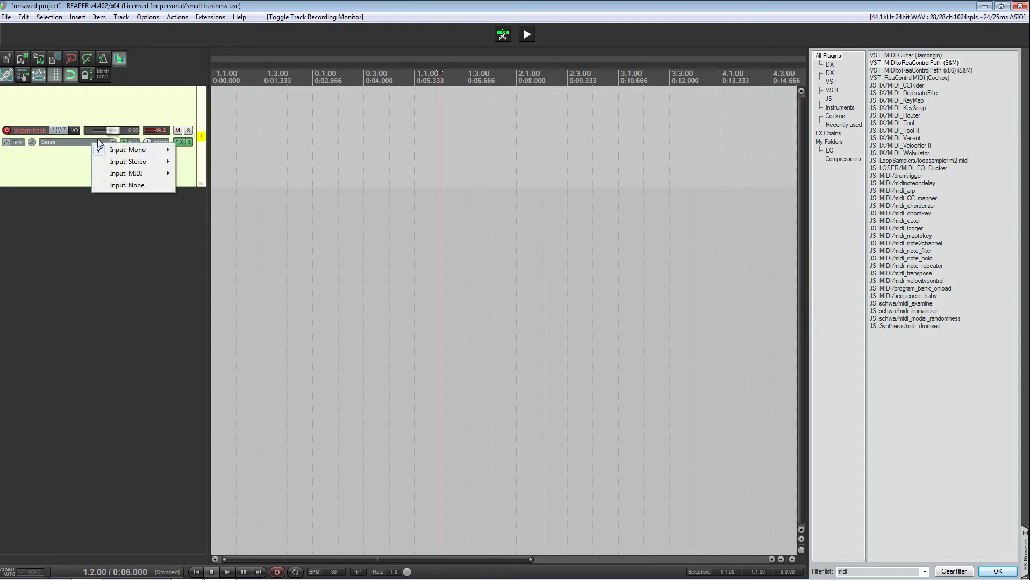
mouse_move(134, 173)
mouse_move(213, 185)
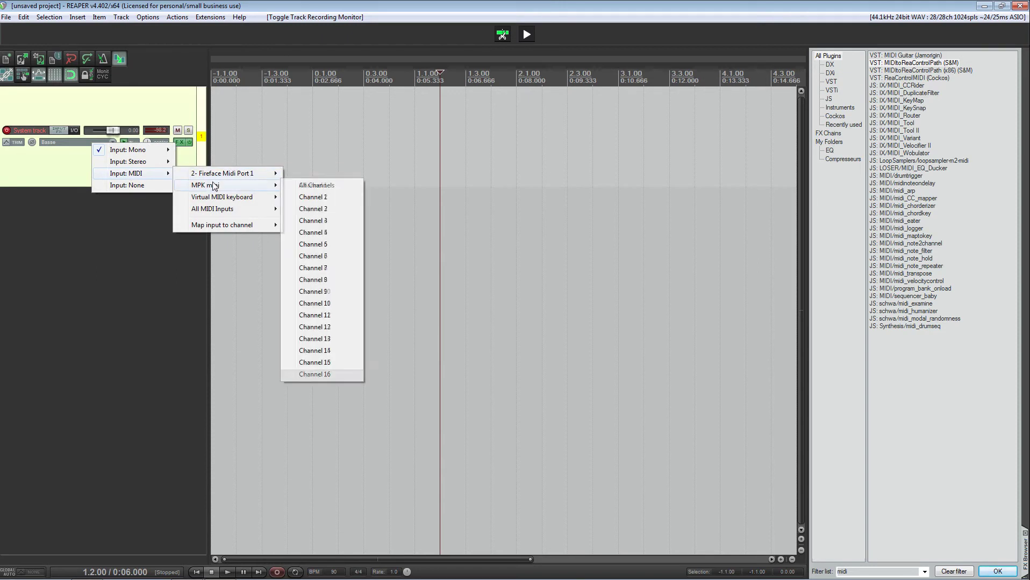
click(314, 186)
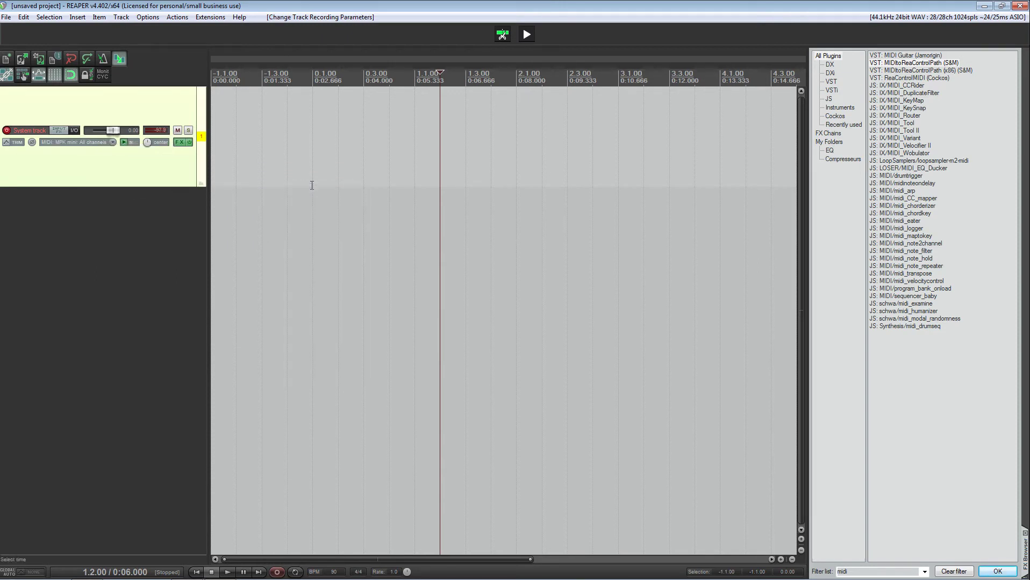
right_click(7, 132)
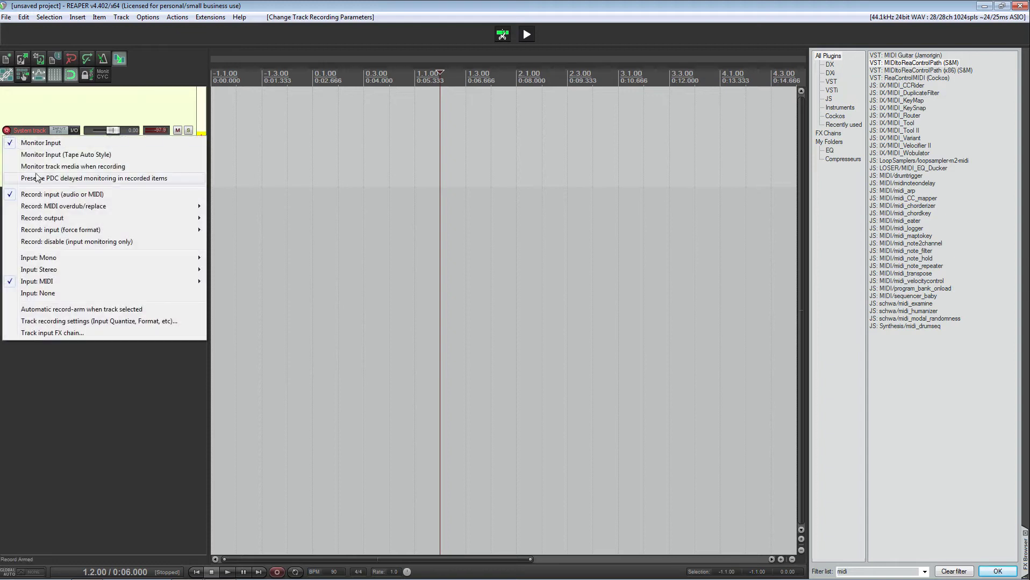
click(65, 242)
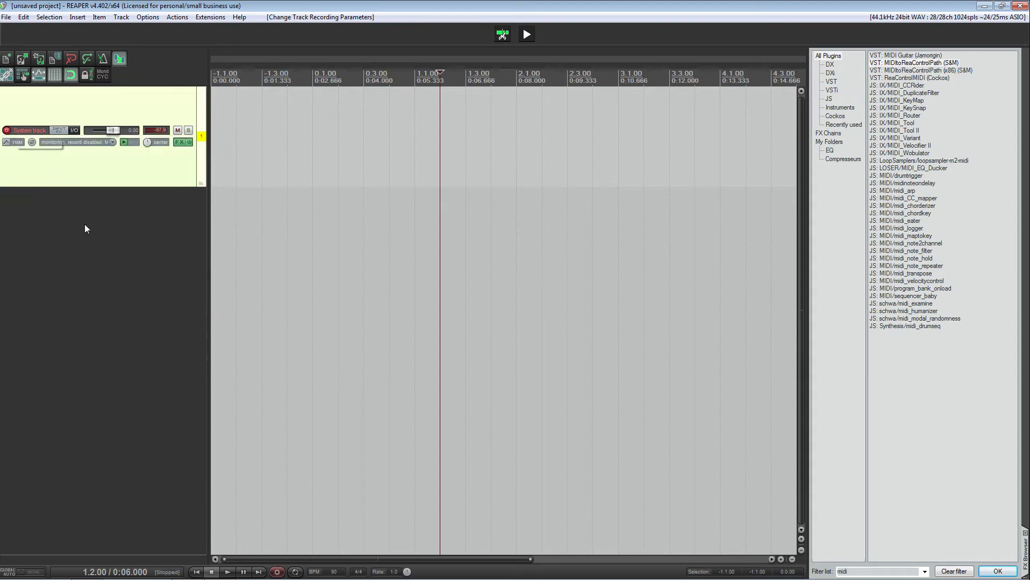
Step: Turn off control messages for the MPK mini MIDI input in the preferences, keeping the input itself enabled
click(147, 17)
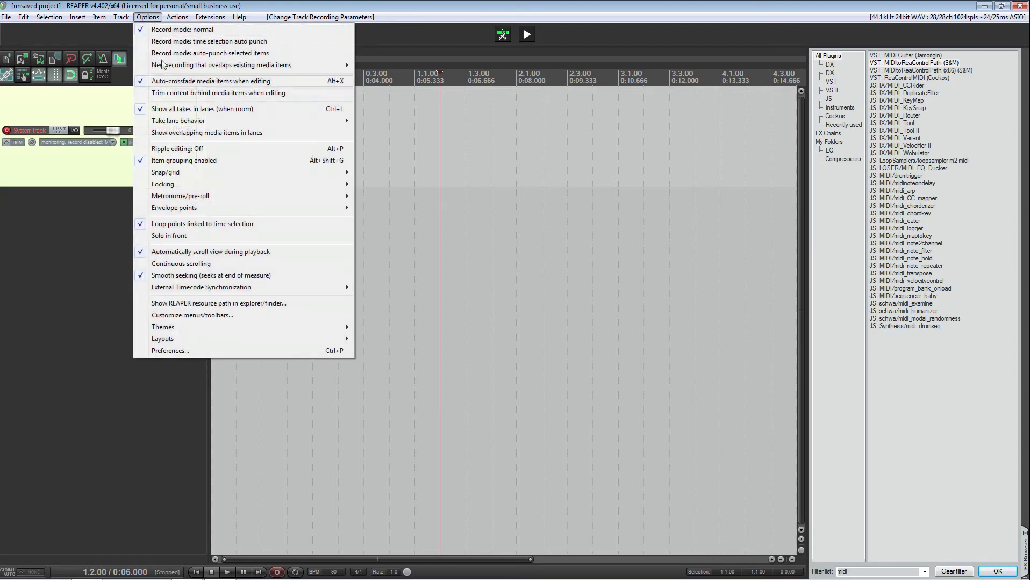
click(182, 351)
scroll(475, 196, up, 4)
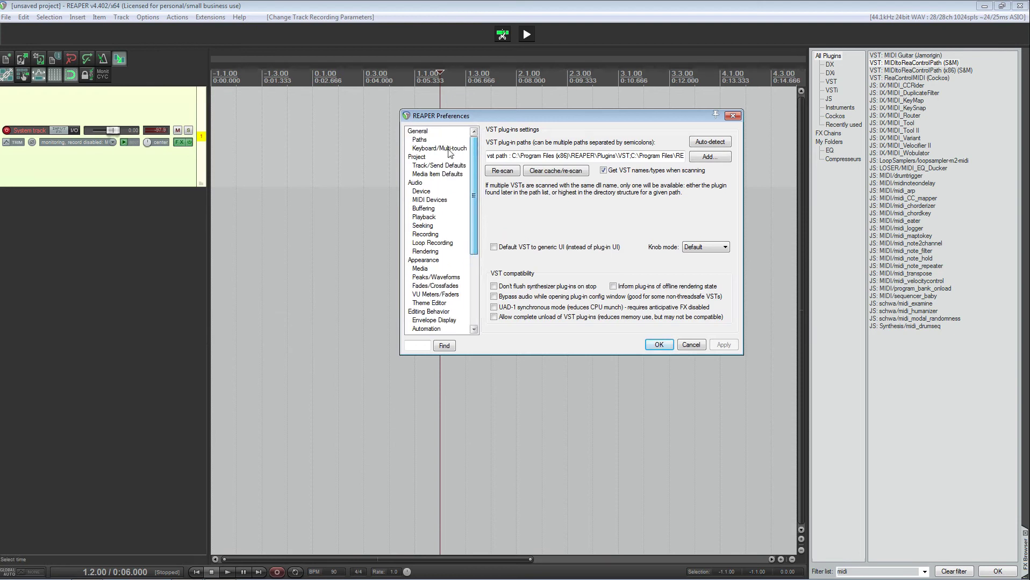
click(420, 191)
click(428, 200)
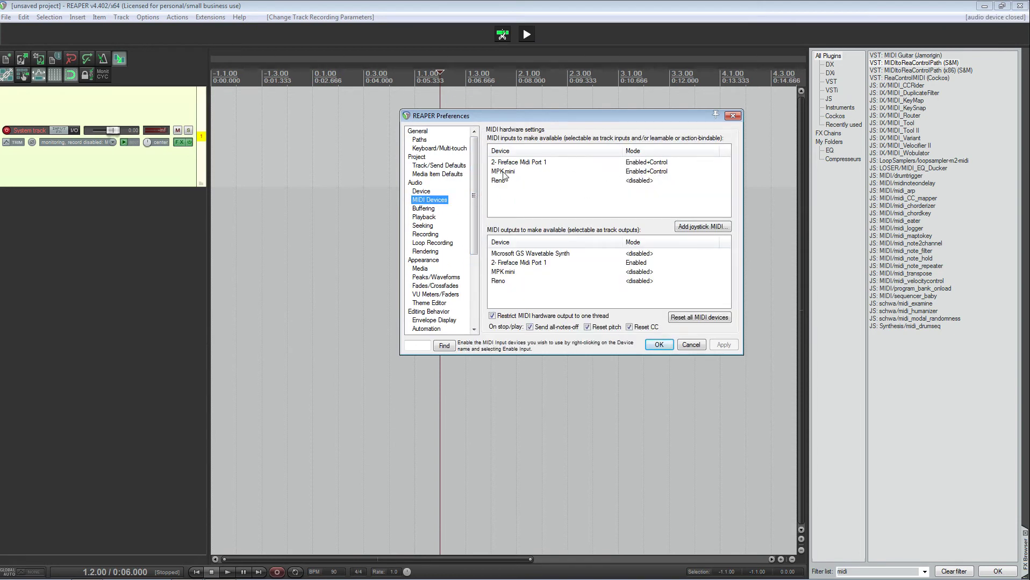
right_click(643, 171)
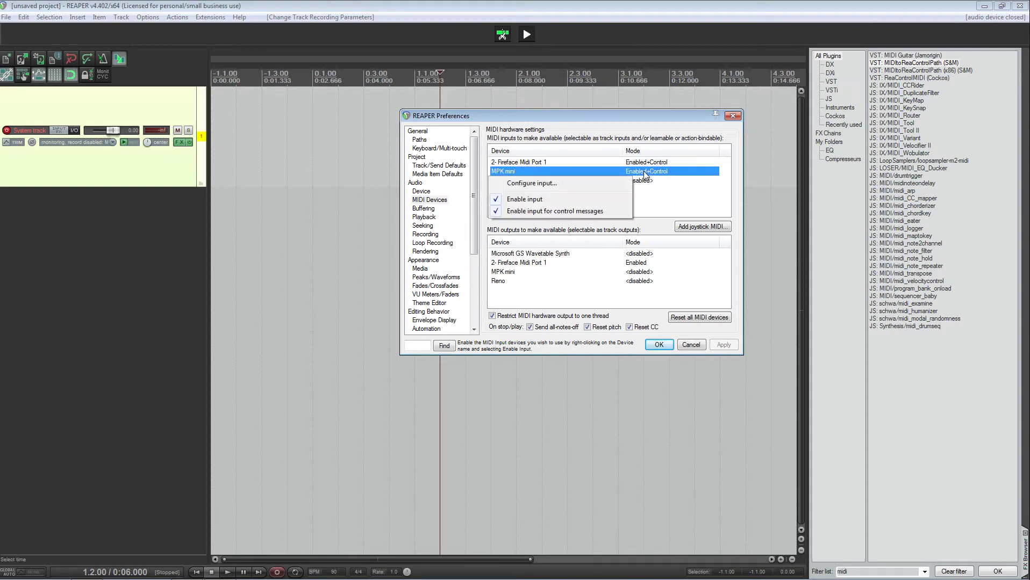
click(535, 212)
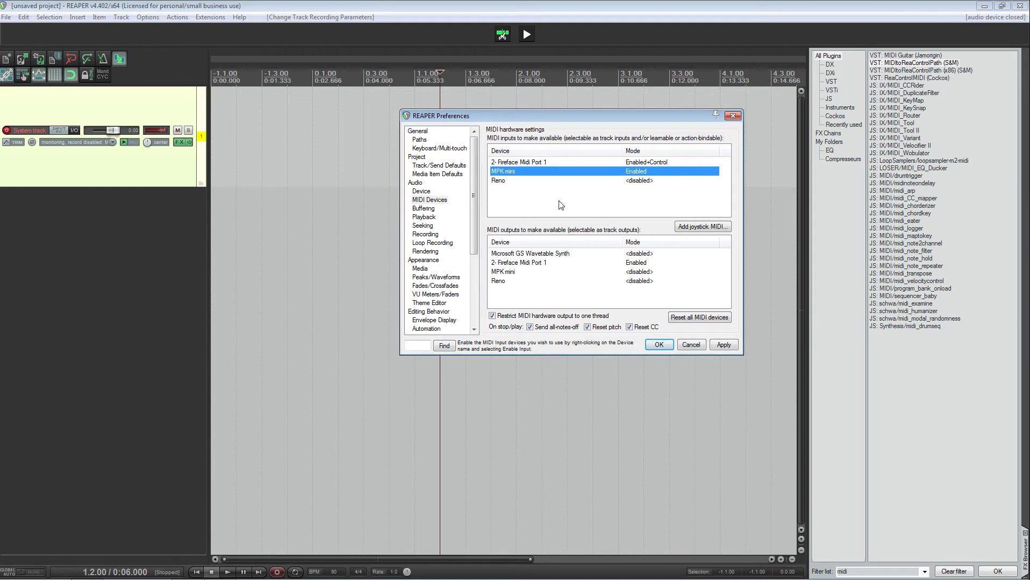
click(661, 345)
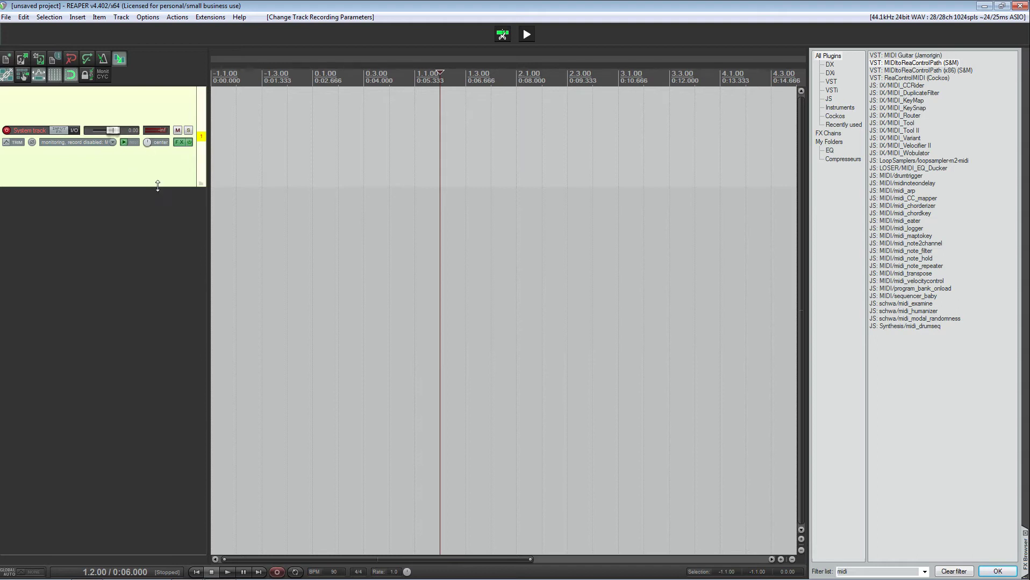
Step: Reduce the System track's height and check the MIDI shortcut assigned to Track: Insert new track in the action list
drag(157, 185, 156, 162)
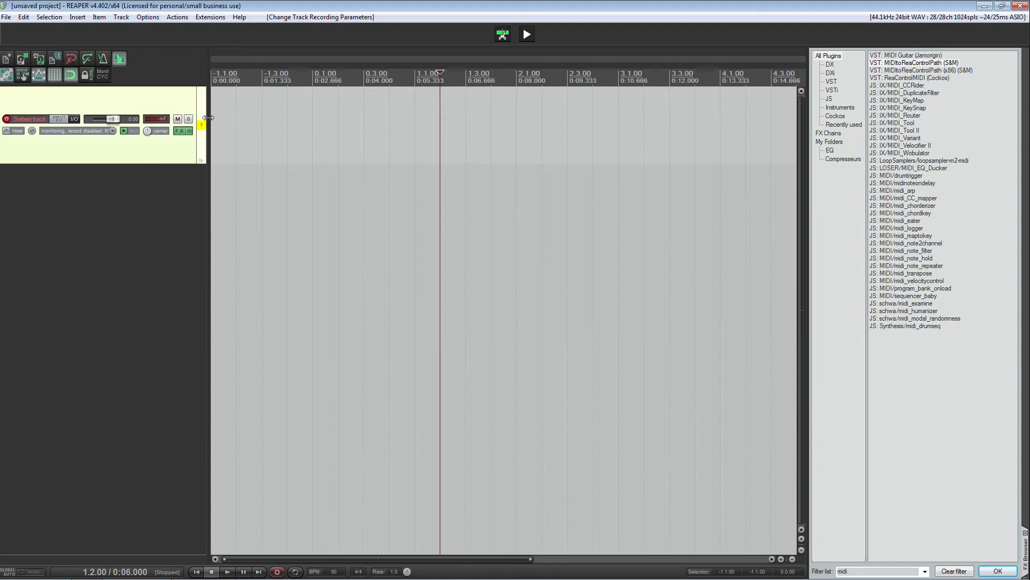
click(177, 17)
click(191, 28)
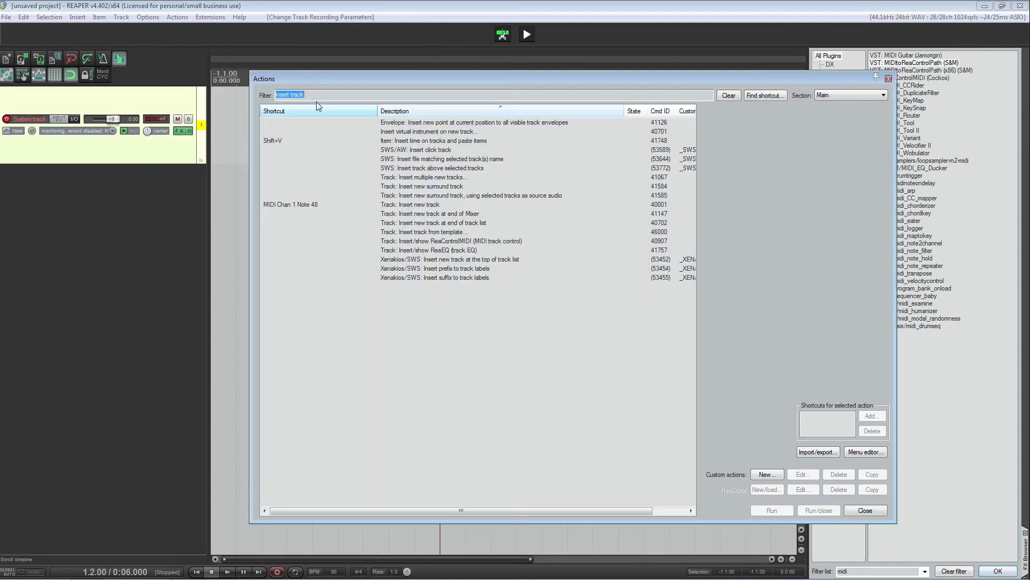
click(292, 205)
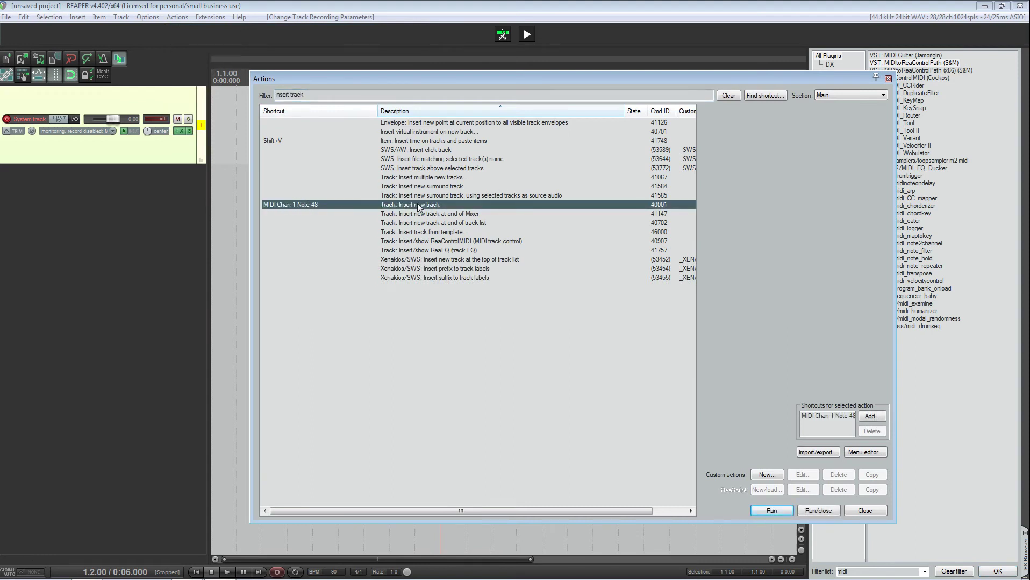
click(887, 79)
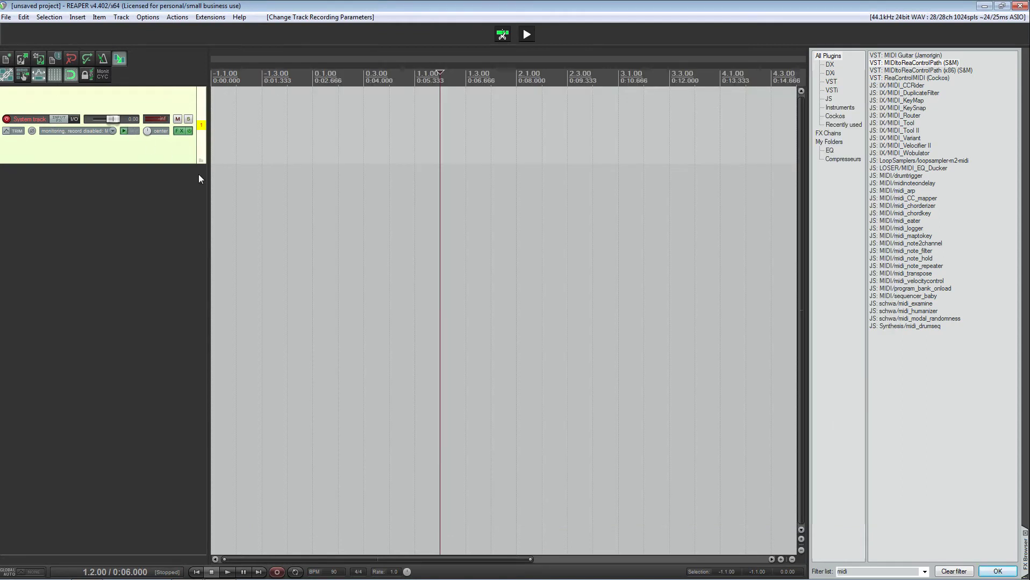
Step: Insert three new tracks below the System track, toggling the System track's record arming off and back on after the first
key(ctrl+t)
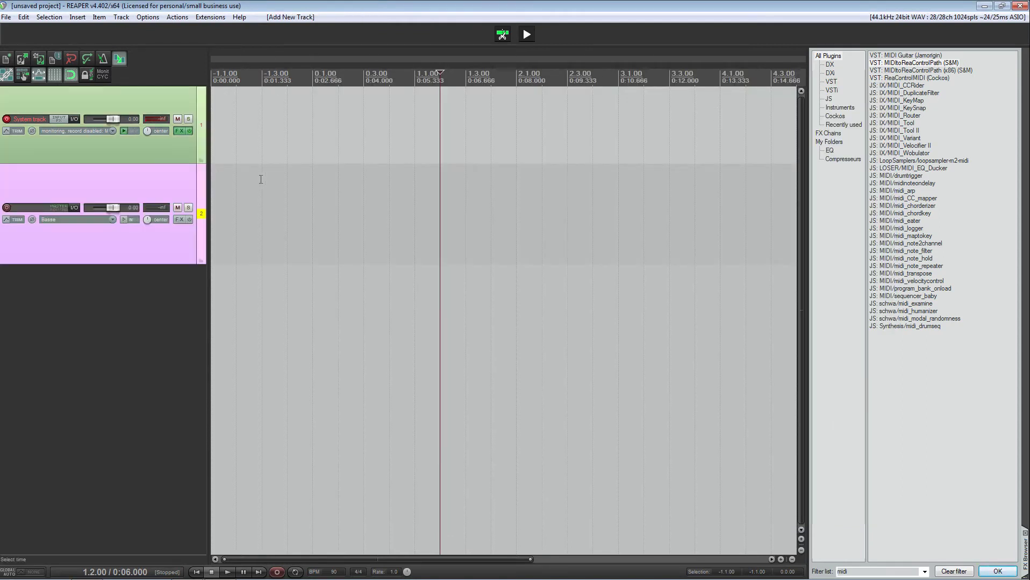
click(6, 119)
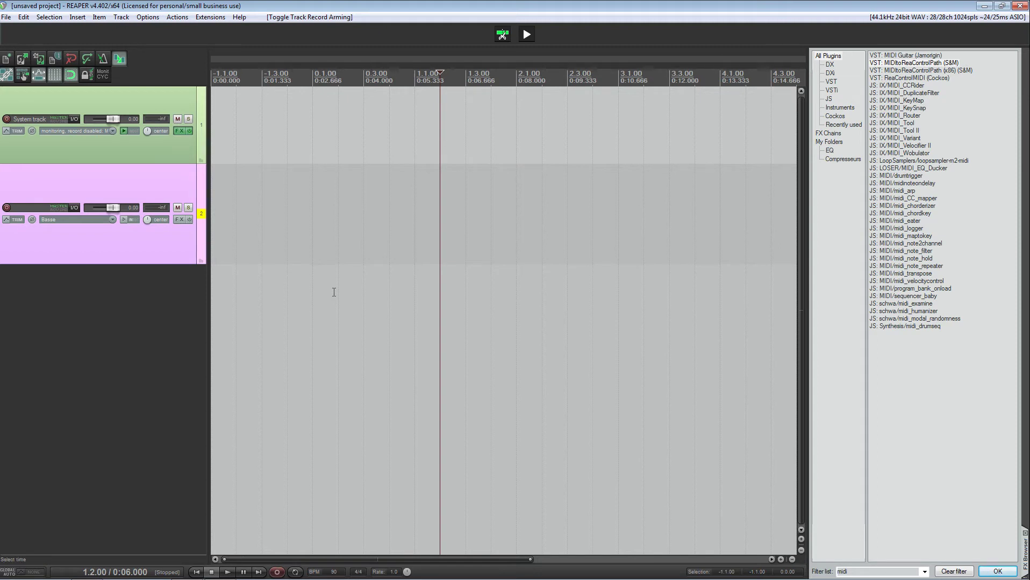
click(7, 119)
key(ctrl+t)
key(ctrl+t)
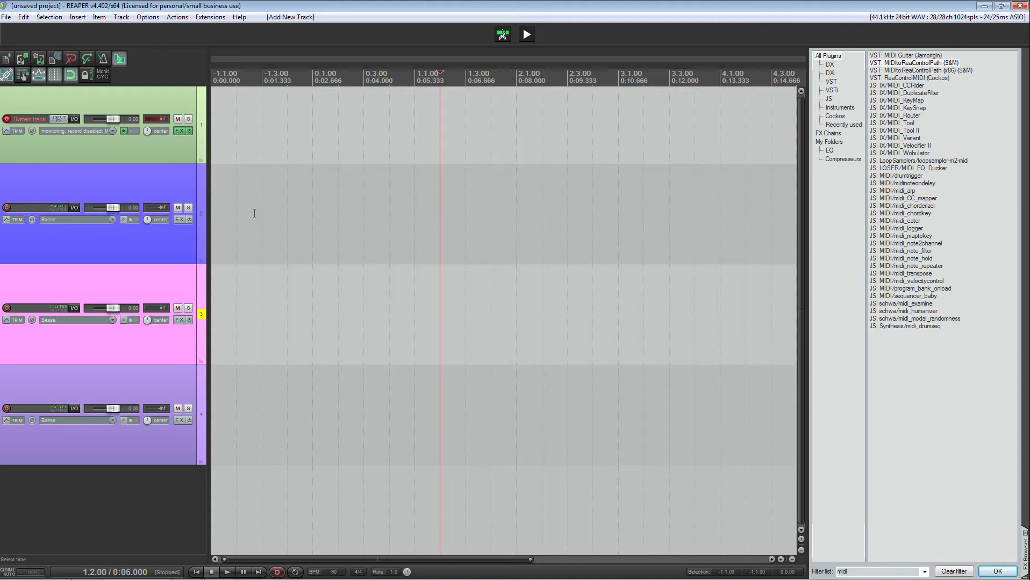
Step: Review the insert track actions in the action list with the System track disarmed, and rearm the track
click(7, 119)
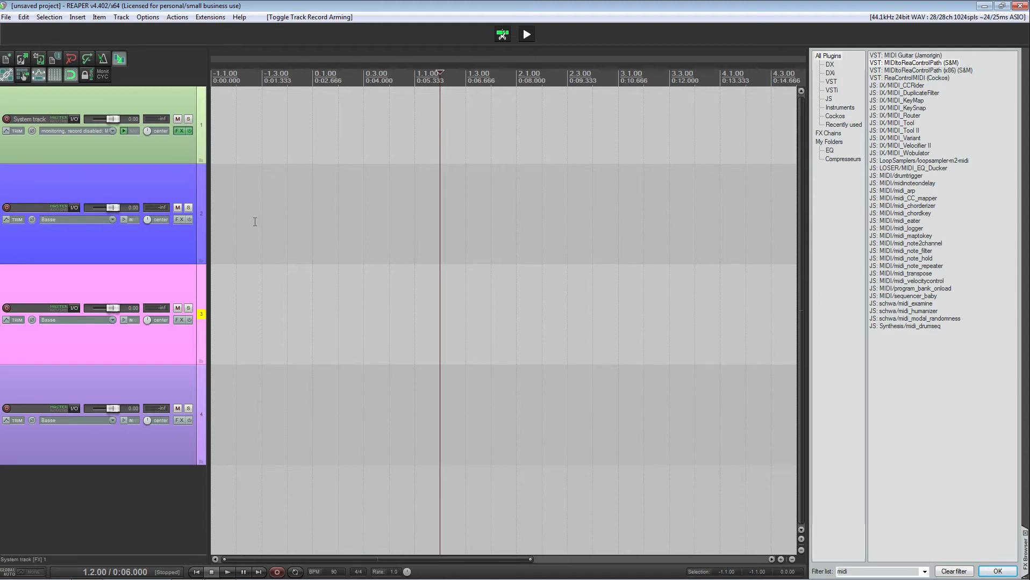
click(255, 221)
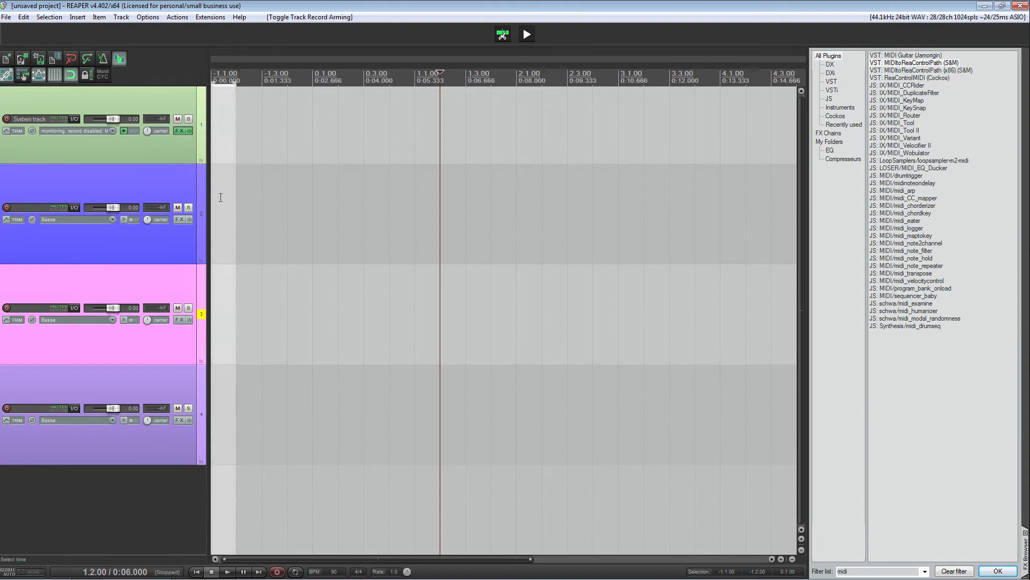
click(177, 17)
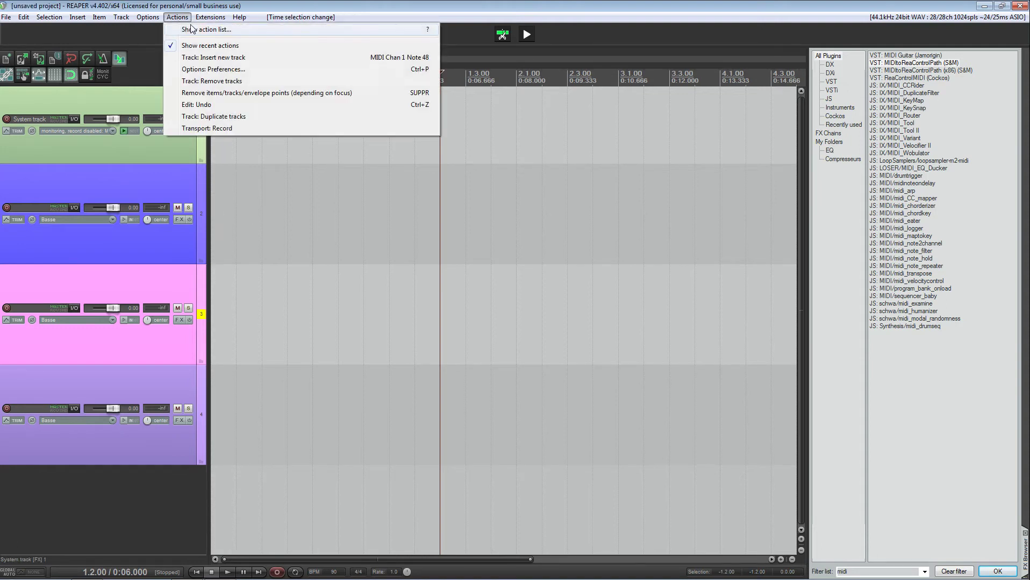
click(194, 30)
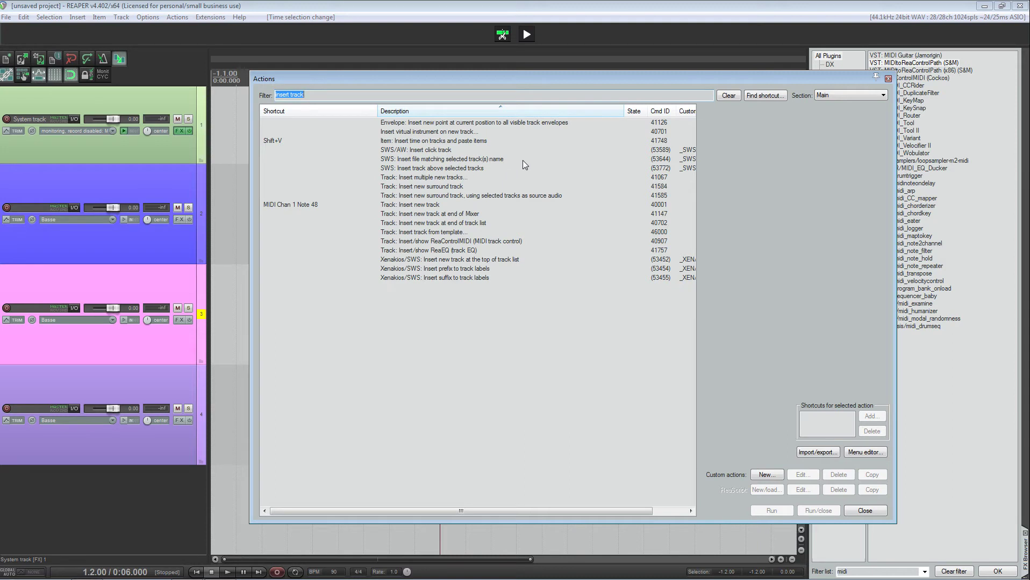
click(888, 79)
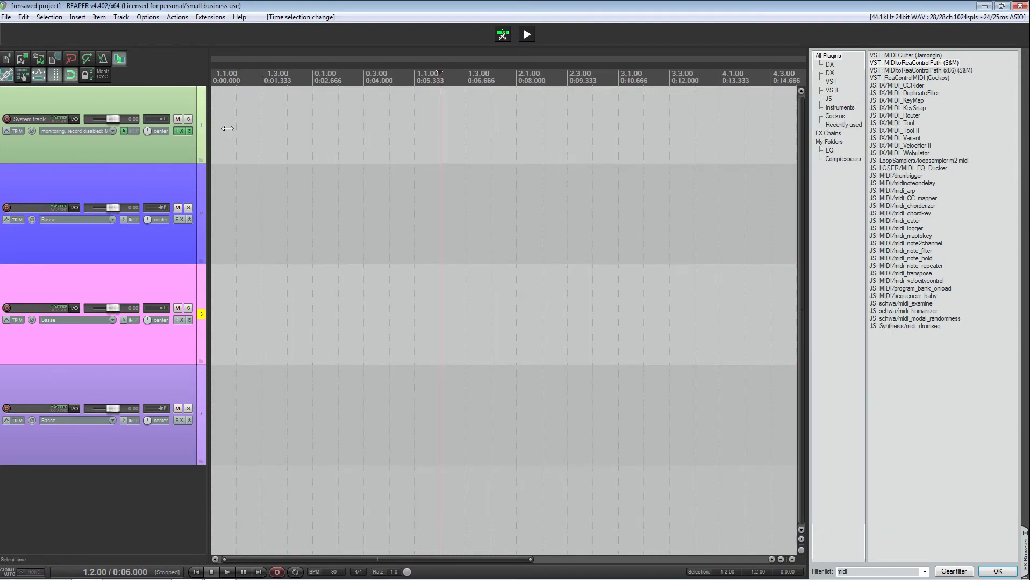
click(7, 119)
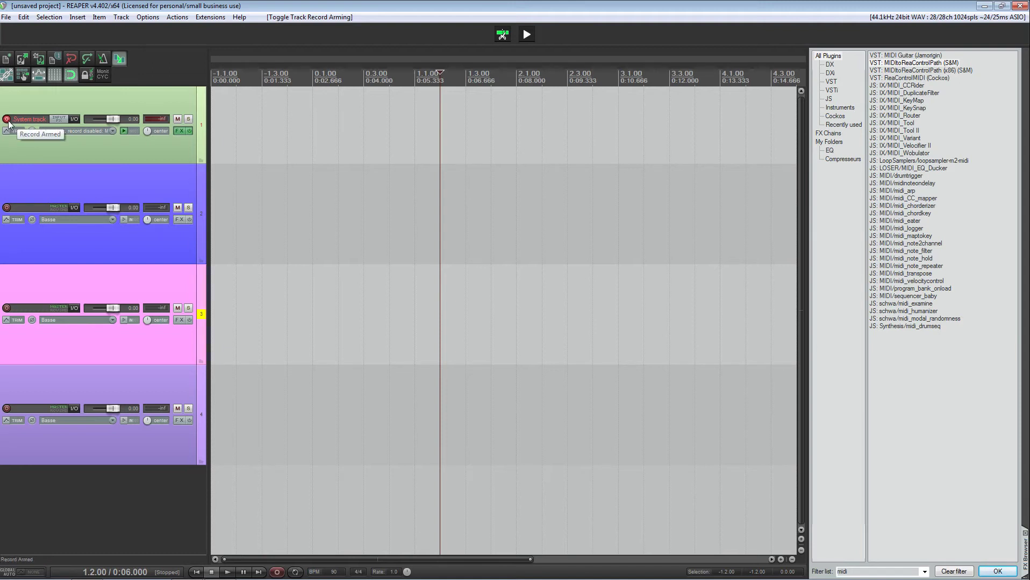
Step: Remove the three empty tracks below the System track, keeping only the System track
click(94, 201)
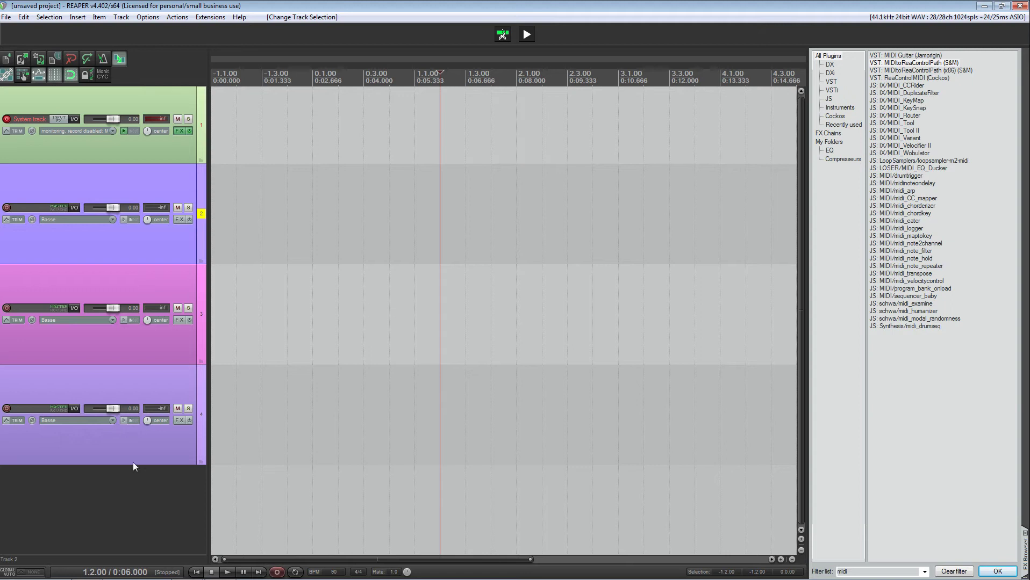
right_click(149, 389)
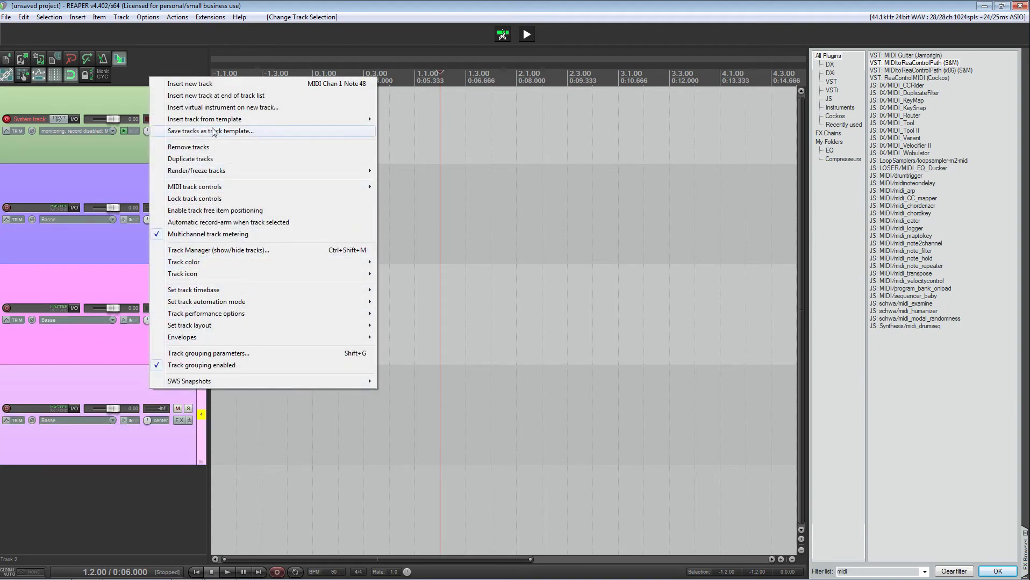
click(199, 150)
Step: Save the System track as a track template, overwriting the existing file system track 1.RTrackTemplate
click(145, 152)
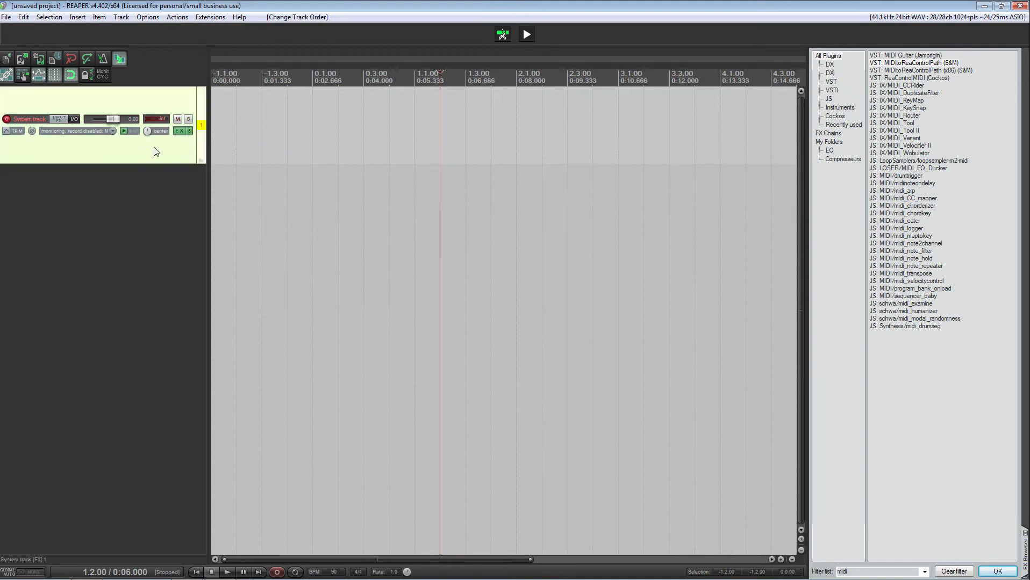
right_click(155, 152)
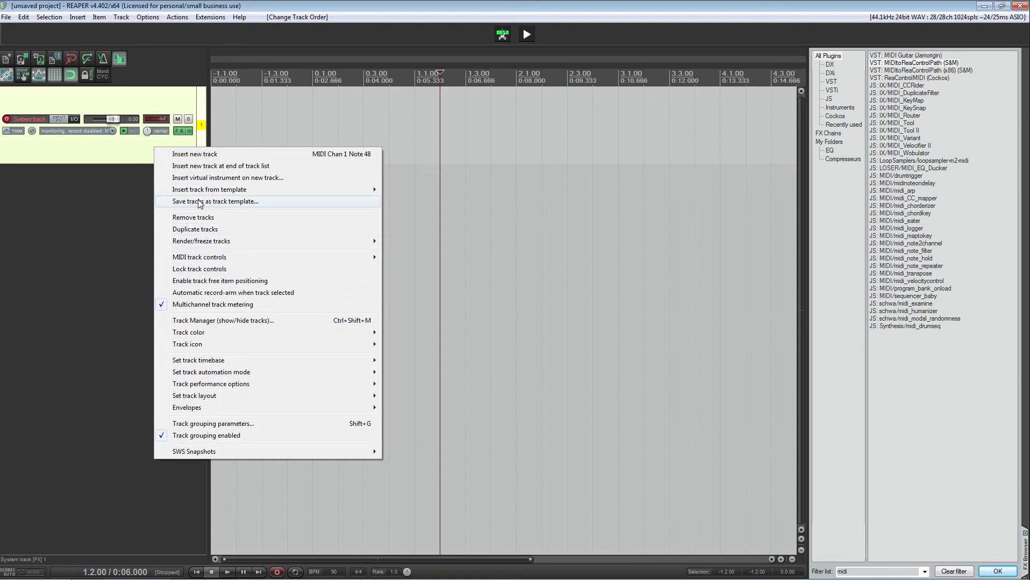
click(198, 202)
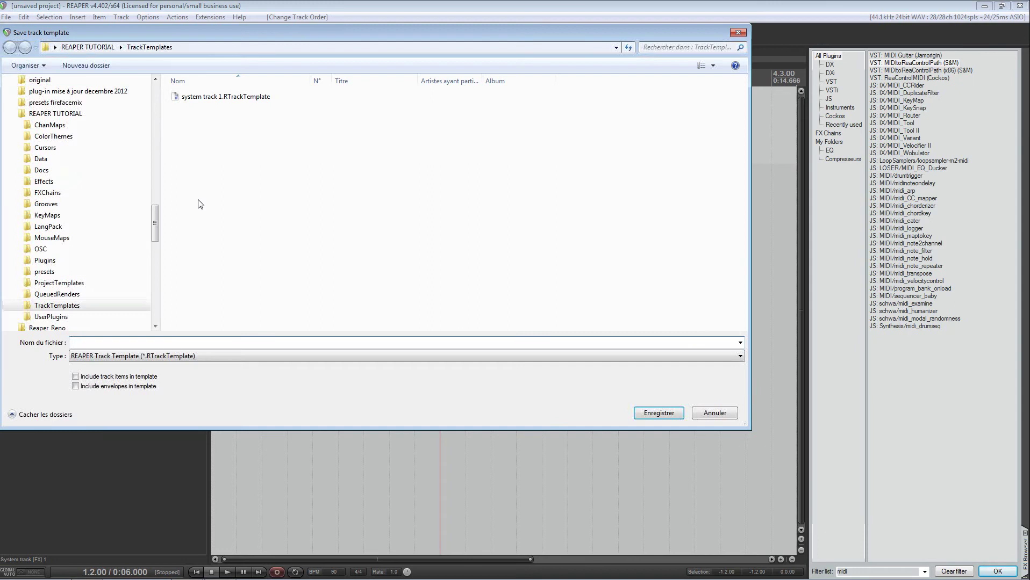
click(220, 97)
key(Return)
click(545, 298)
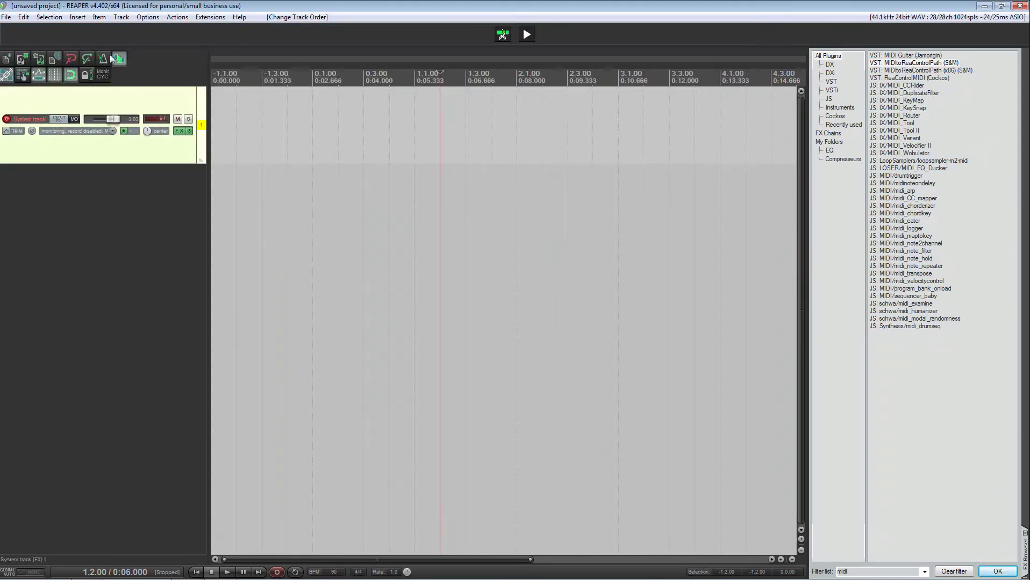
Step: Add a slot to the SWS Resources track template list and load system track 1.RTrackTemplate into it
click(214, 17)
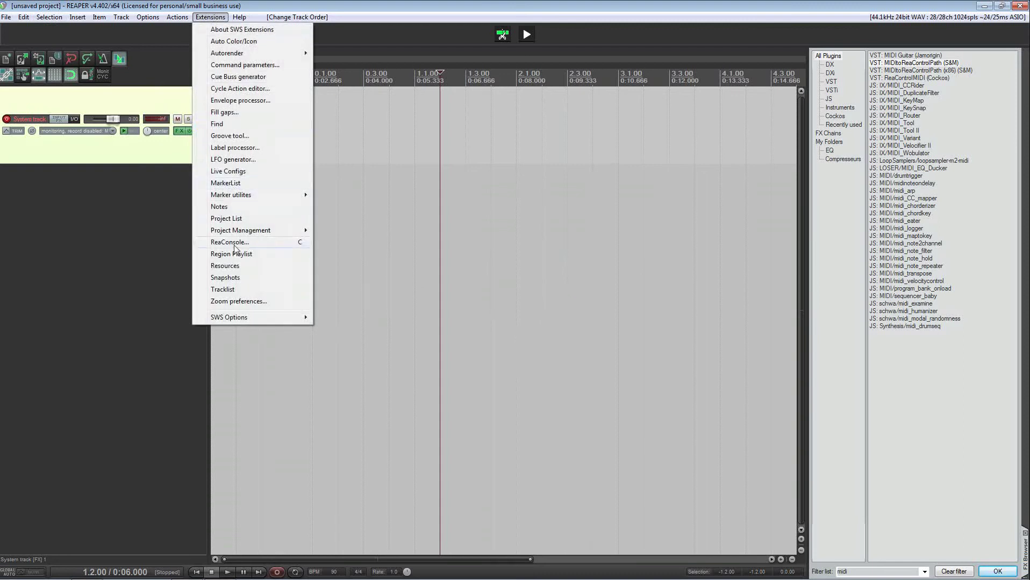
click(224, 265)
right_click(845, 91)
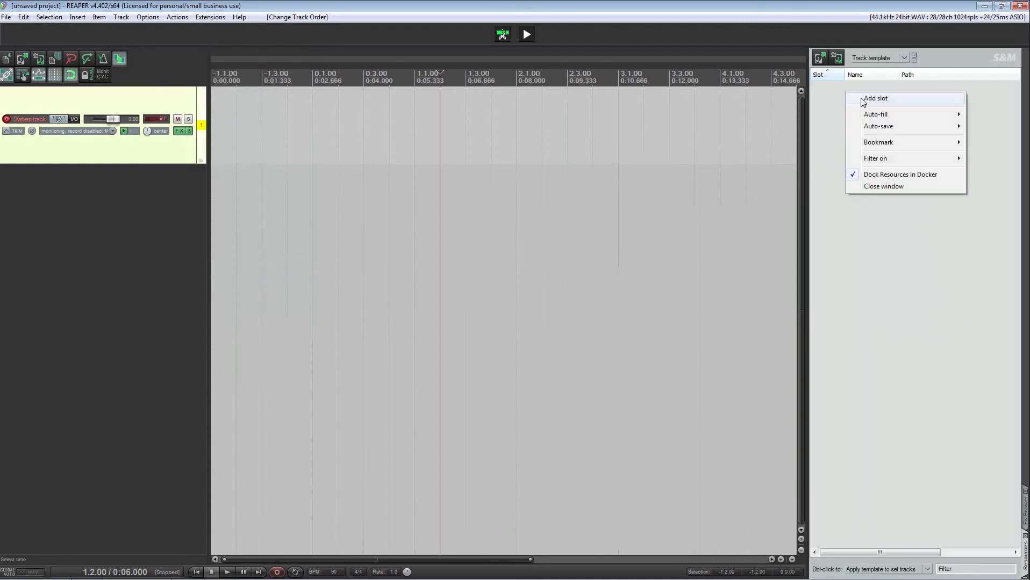
click(866, 98)
double_click(860, 86)
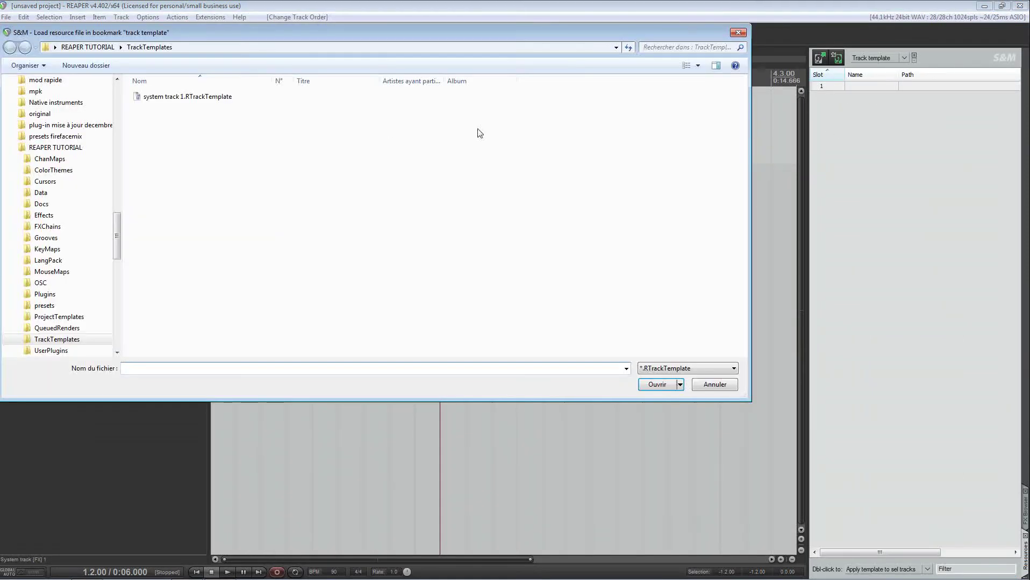
click(153, 97)
click(654, 384)
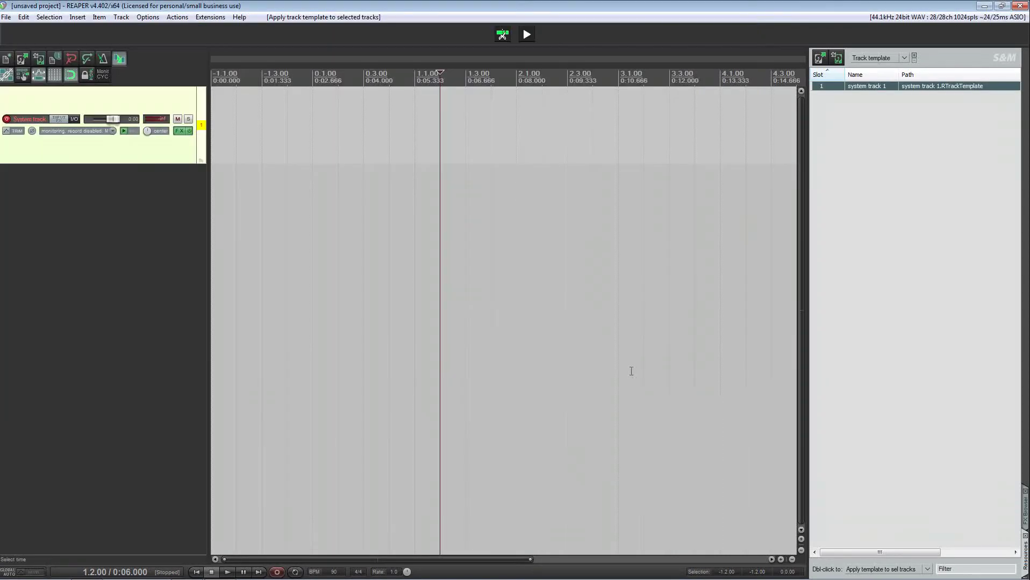
Step: Remove the System track from the project and reinsert it from the system track 1 template slot
click(152, 157)
right_click(153, 157)
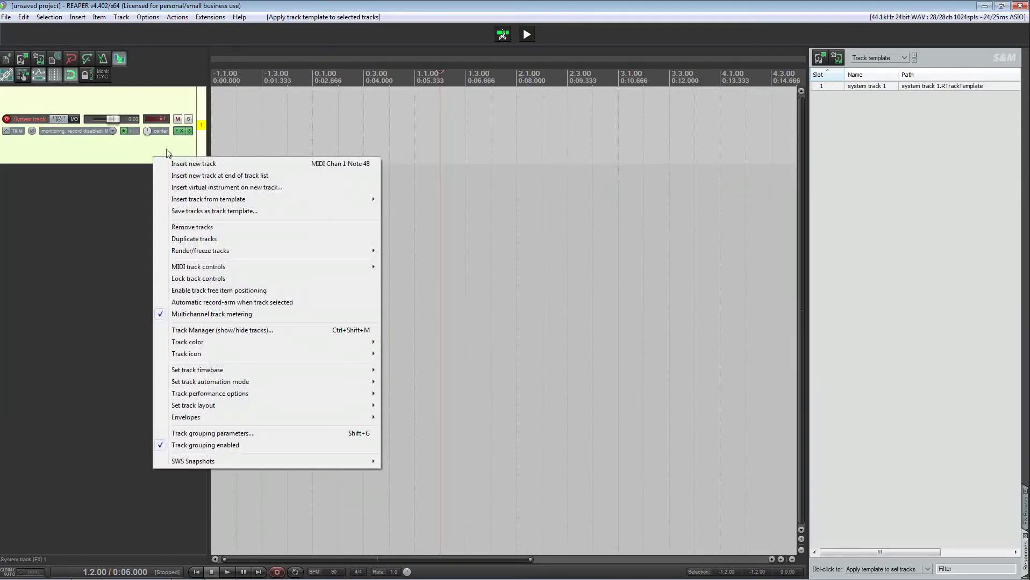
click(206, 227)
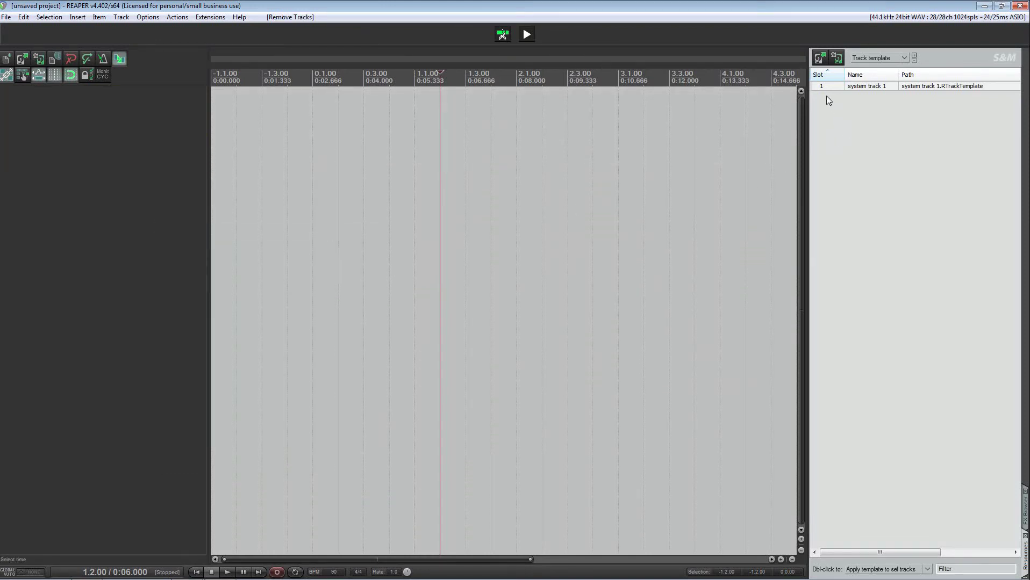
drag(829, 85, 108, 139)
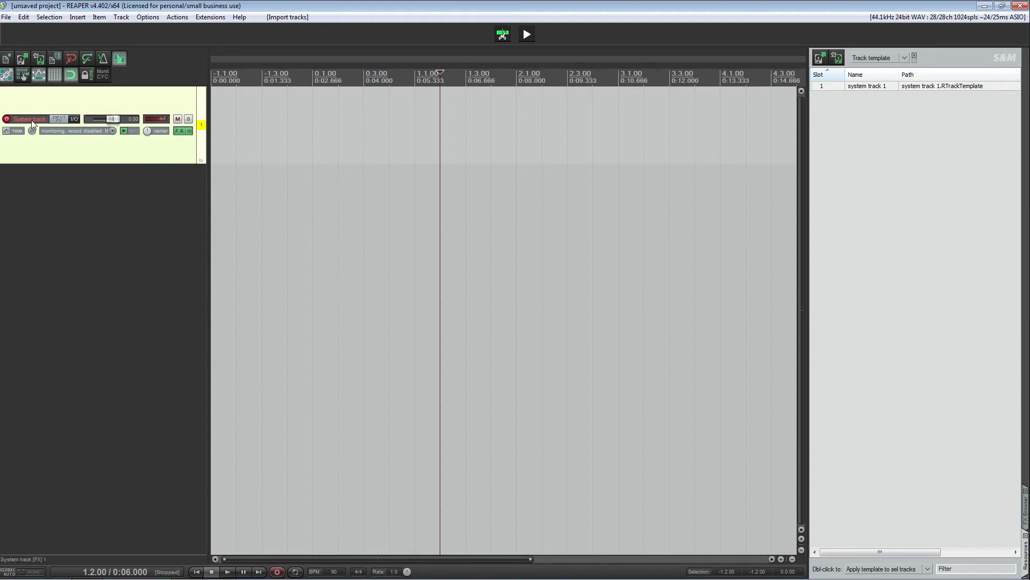
Step: Reduce the System track's height slightly and close the docked Resources and FX Browser windows
drag(158, 163, 153, 145)
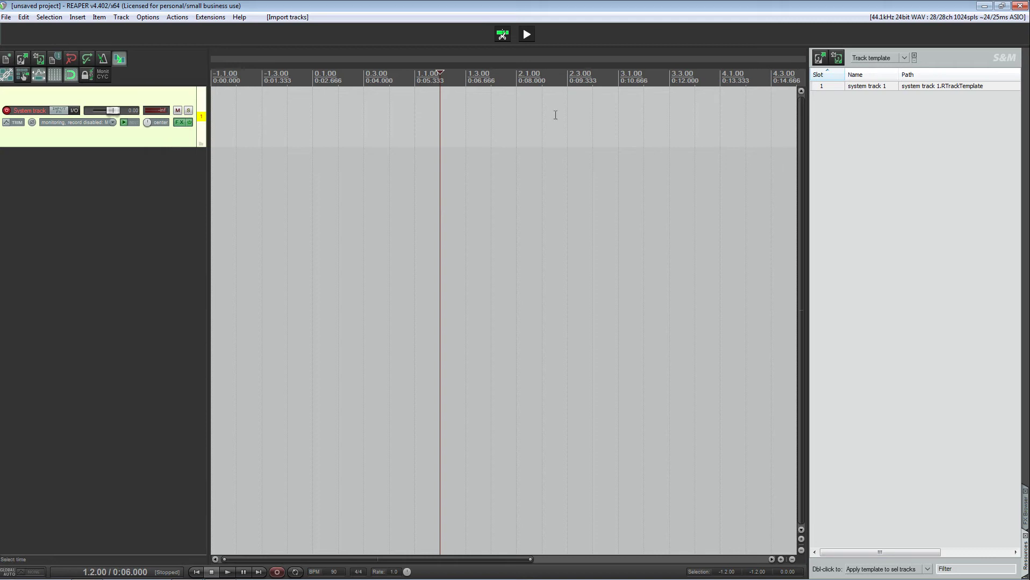
click(1024, 536)
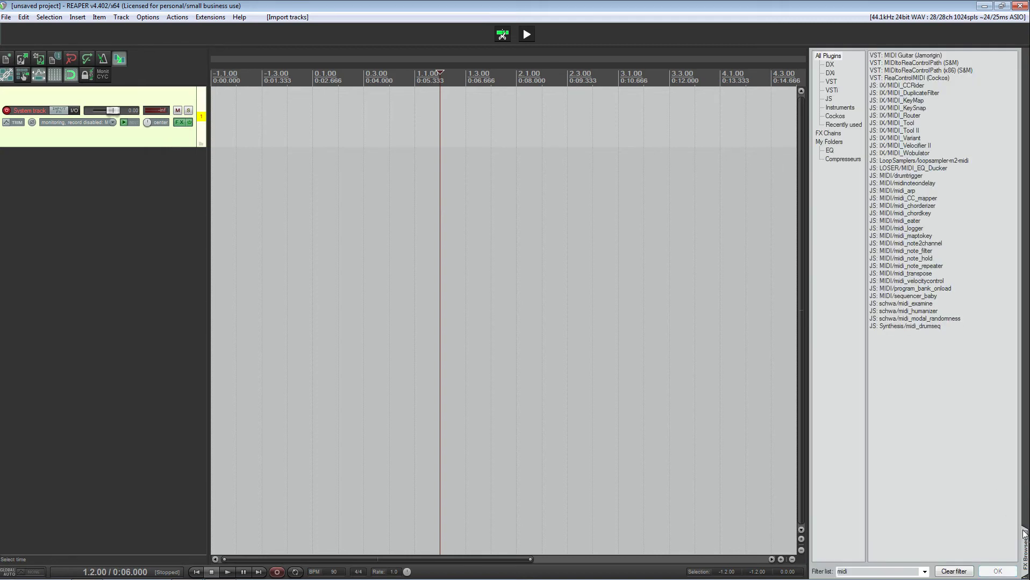
click(1024, 535)
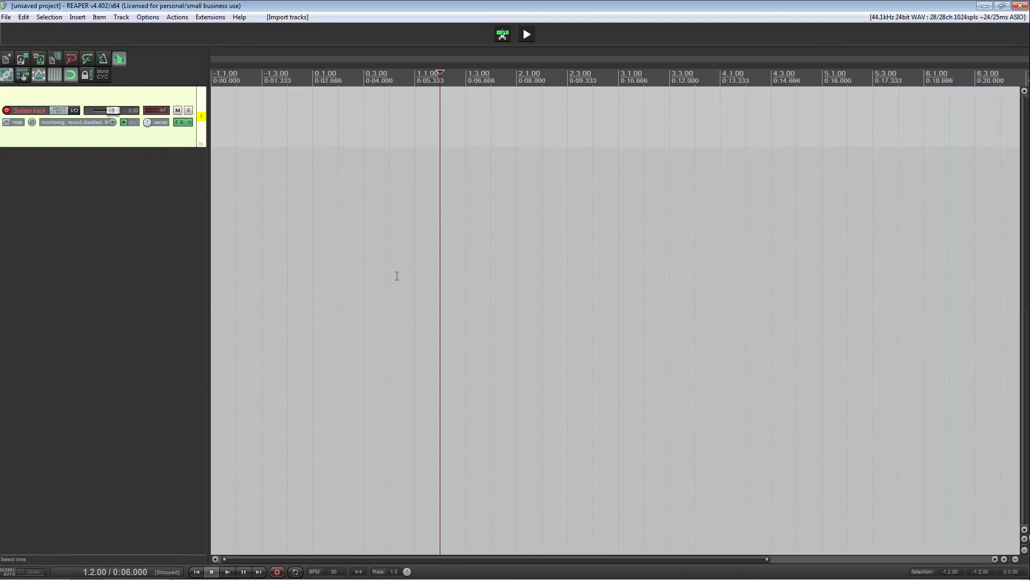
Step: Examine the commands of the System Track cycle action in the Cycle Action editor, covering both its arming and unarming steps
click(206, 17)
click(234, 88)
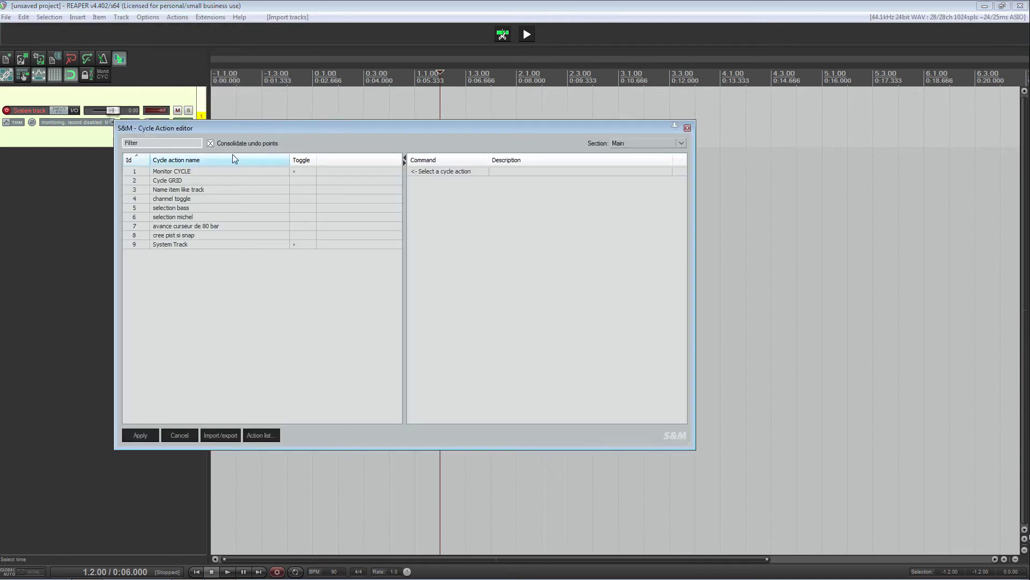
click(184, 245)
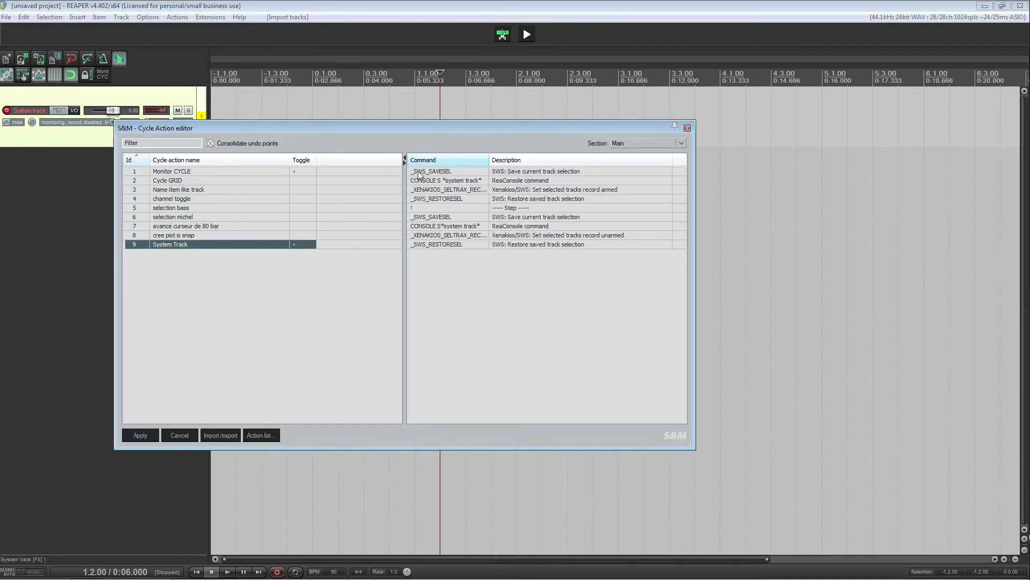
drag(470, 129, 649, 134)
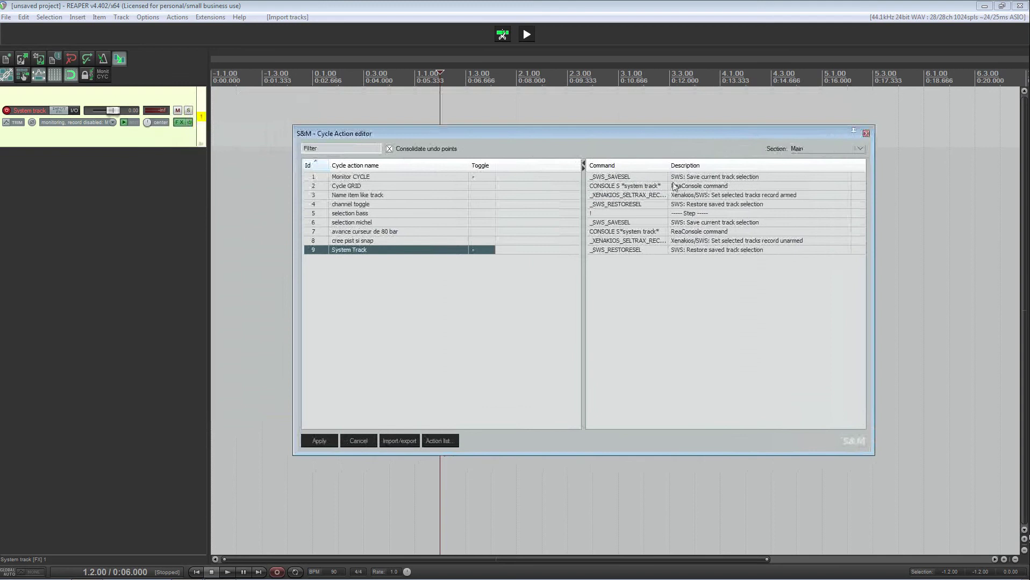
click(705, 177)
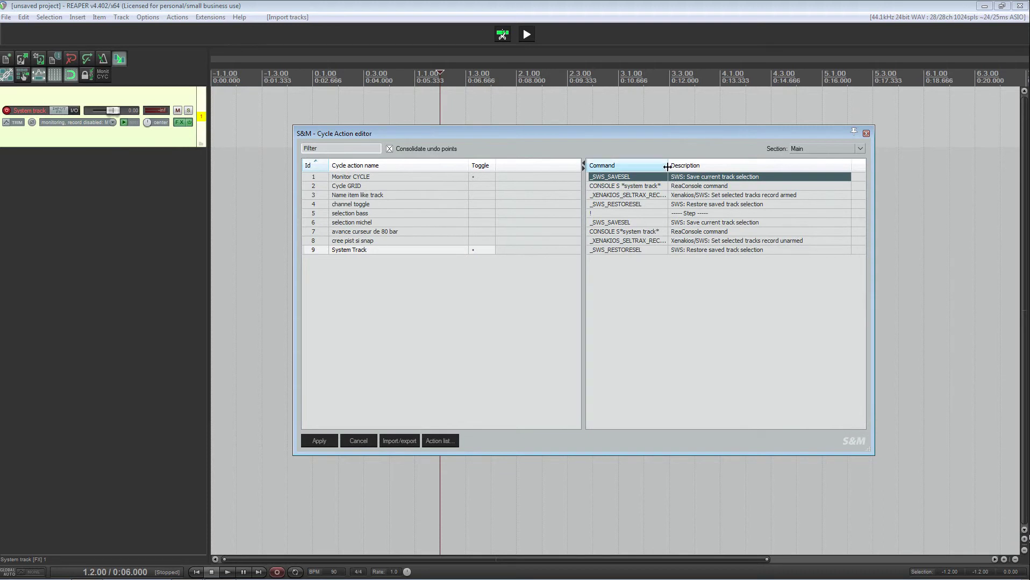
drag(668, 166, 683, 165)
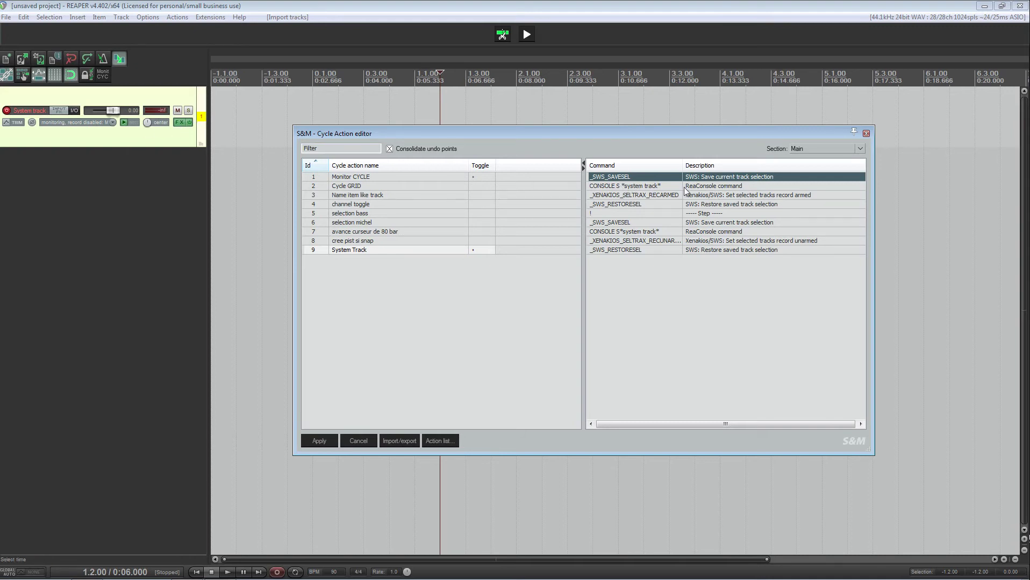
click(705, 197)
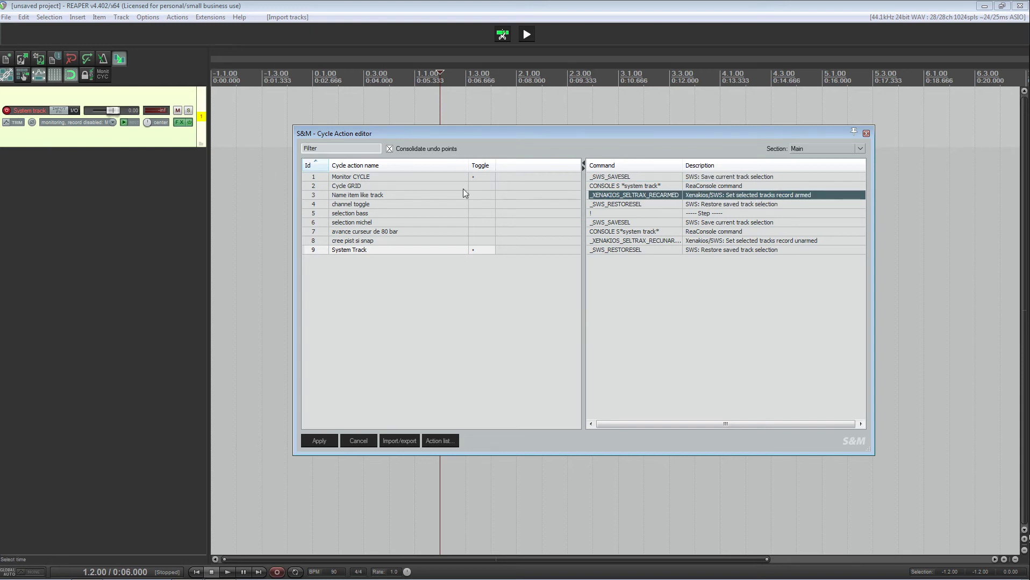
click(731, 208)
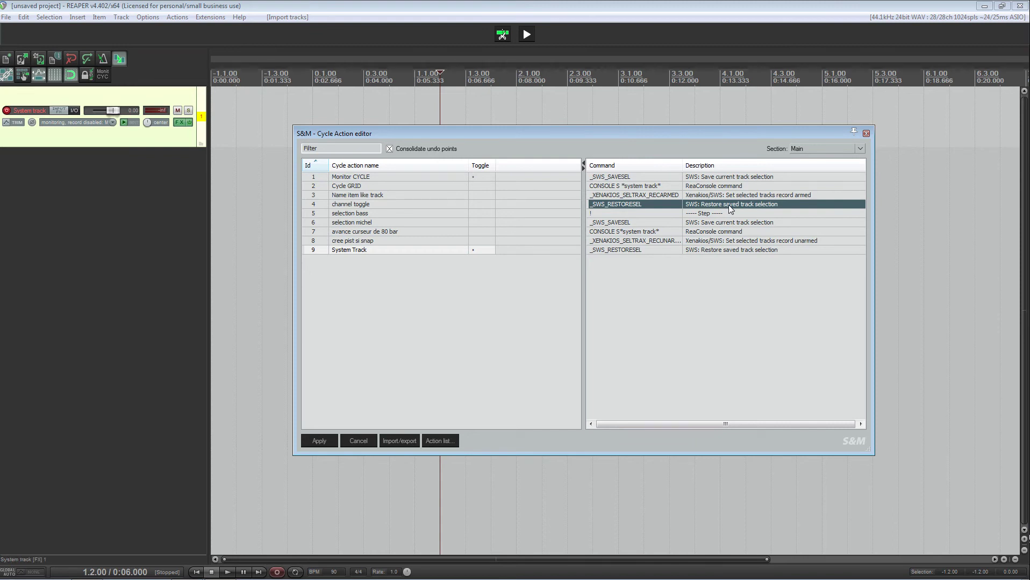
click(702, 223)
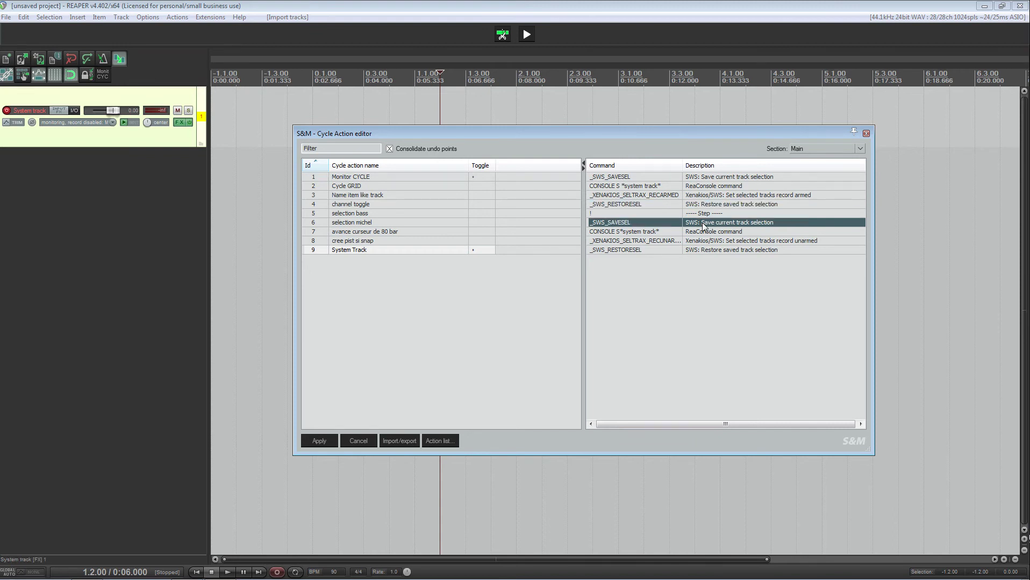
click(705, 232)
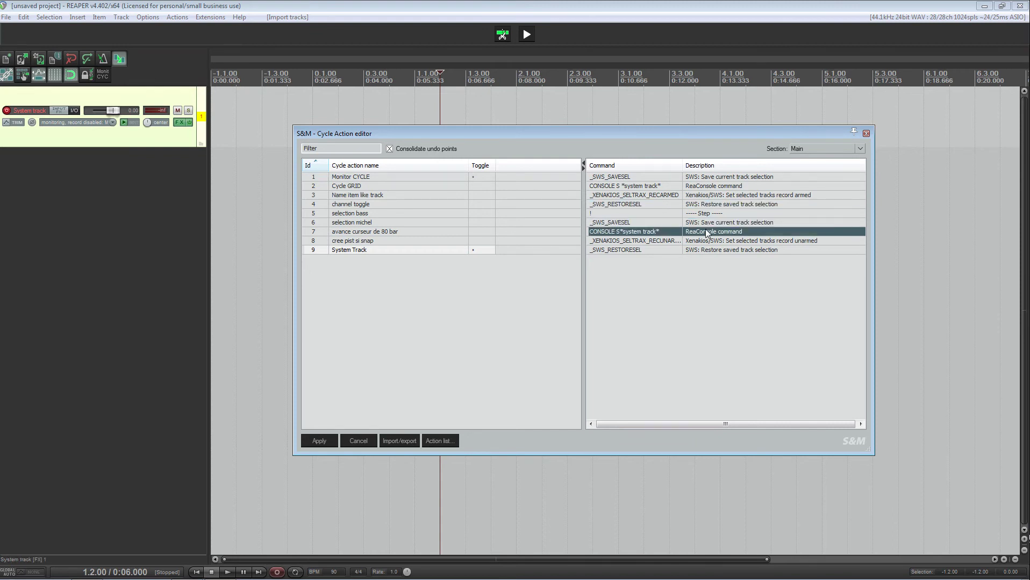
click(776, 243)
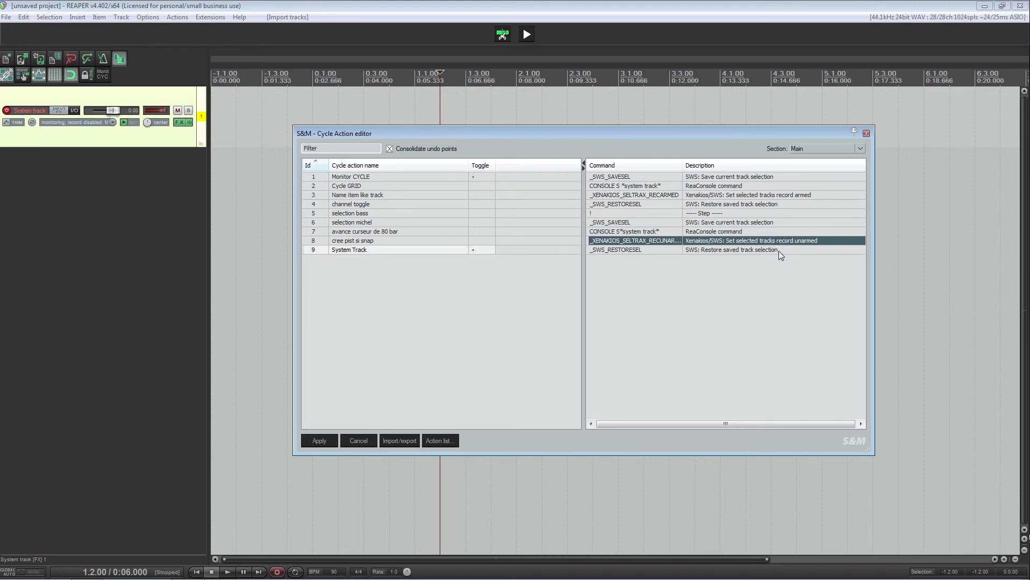
Step: Find SWS: Hide selected track(s) by filtering the actions for "hide select" and add it to the System Track cycle action
click(439, 441)
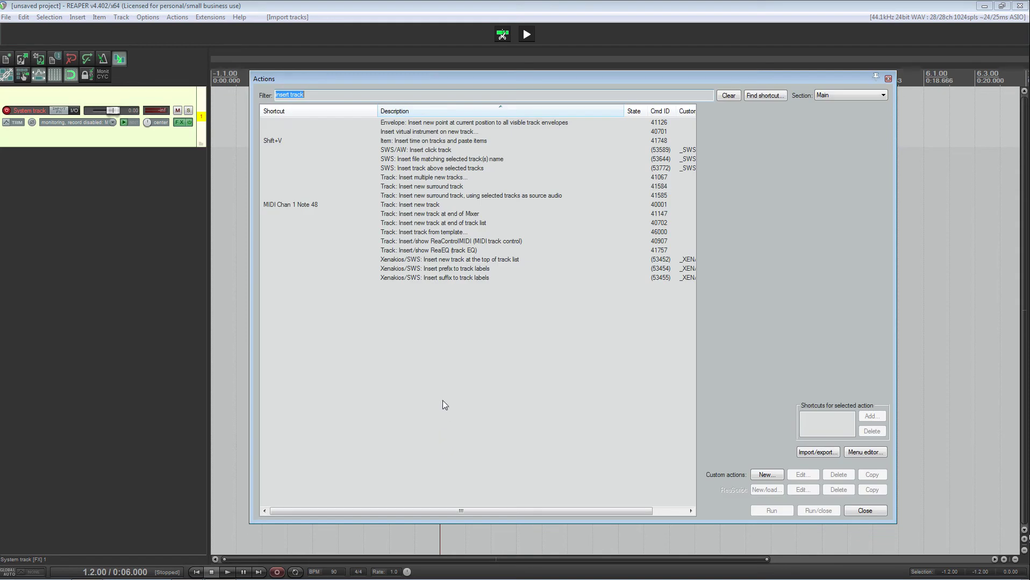
text(hide )
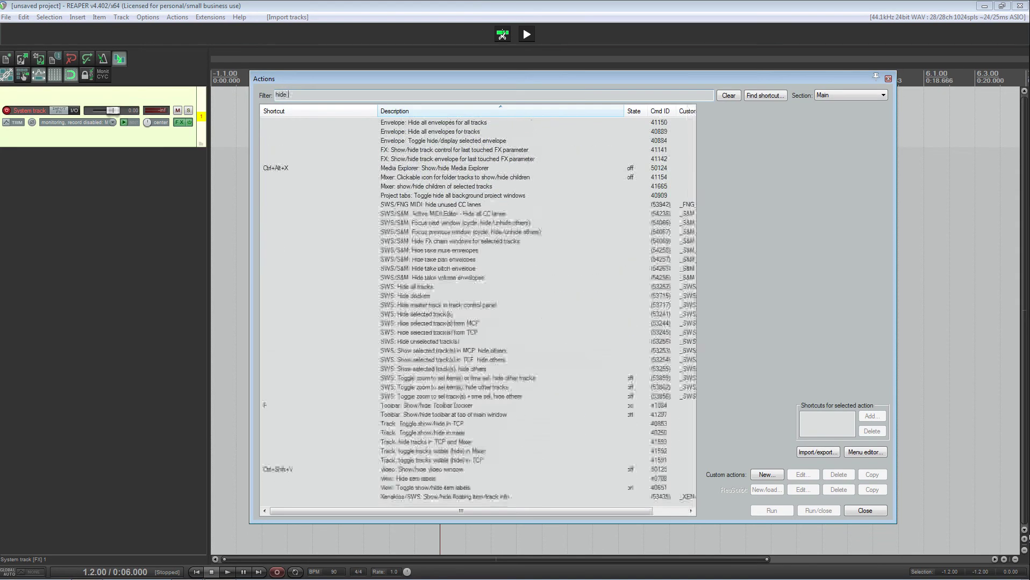
text(select)
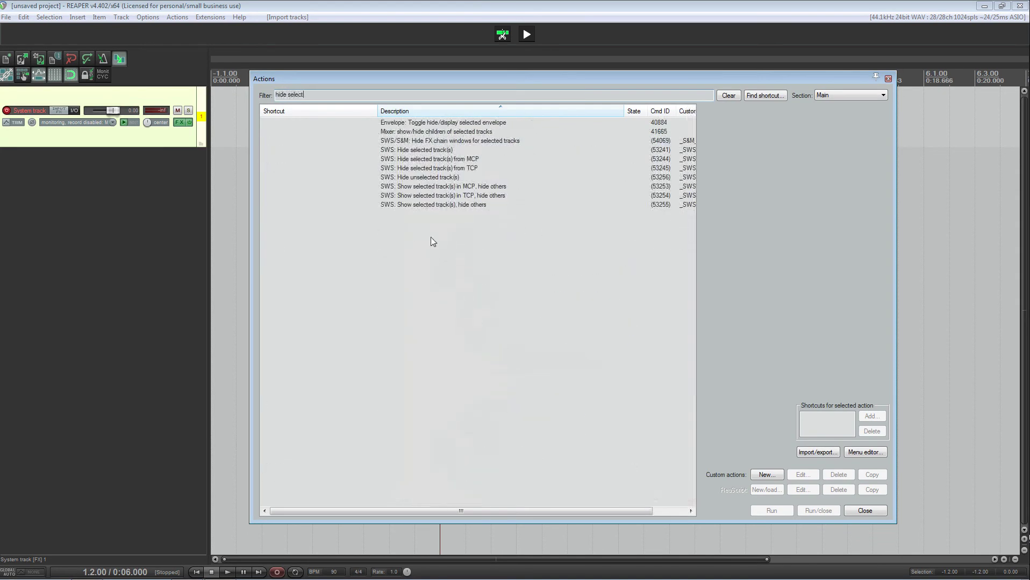
drag(535, 76, 591, 300)
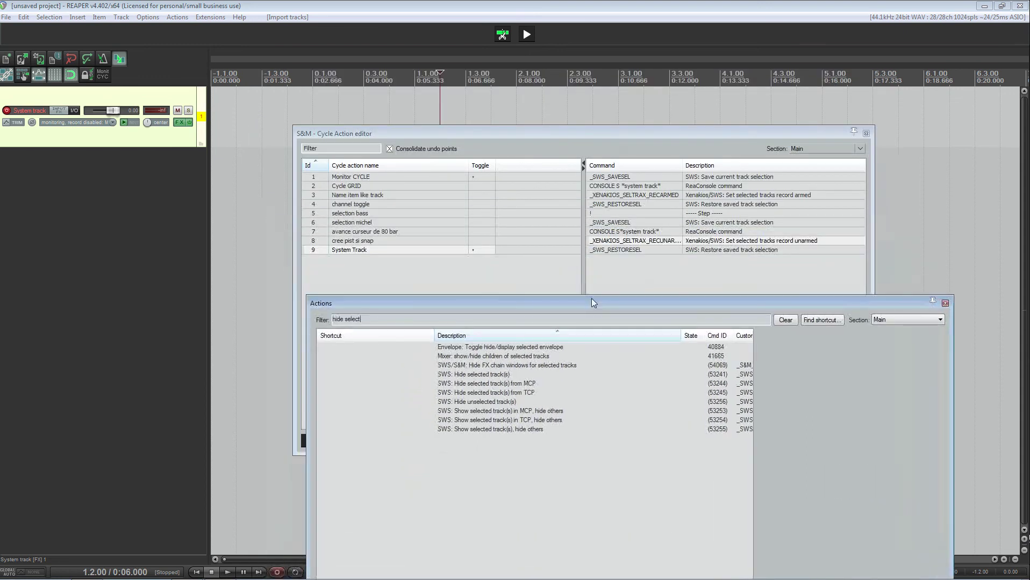
click(503, 373)
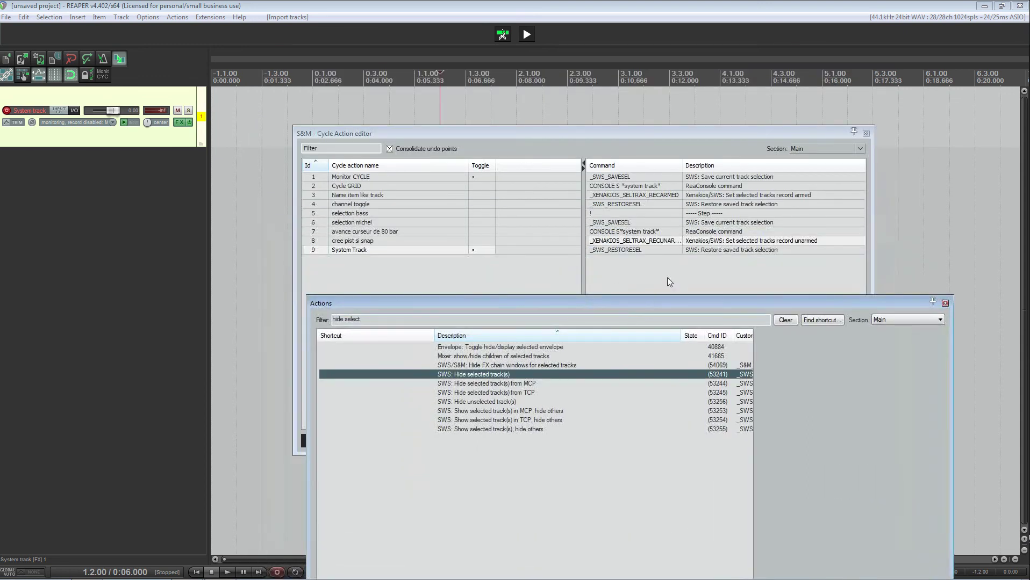
right_click(680, 269)
click(704, 277)
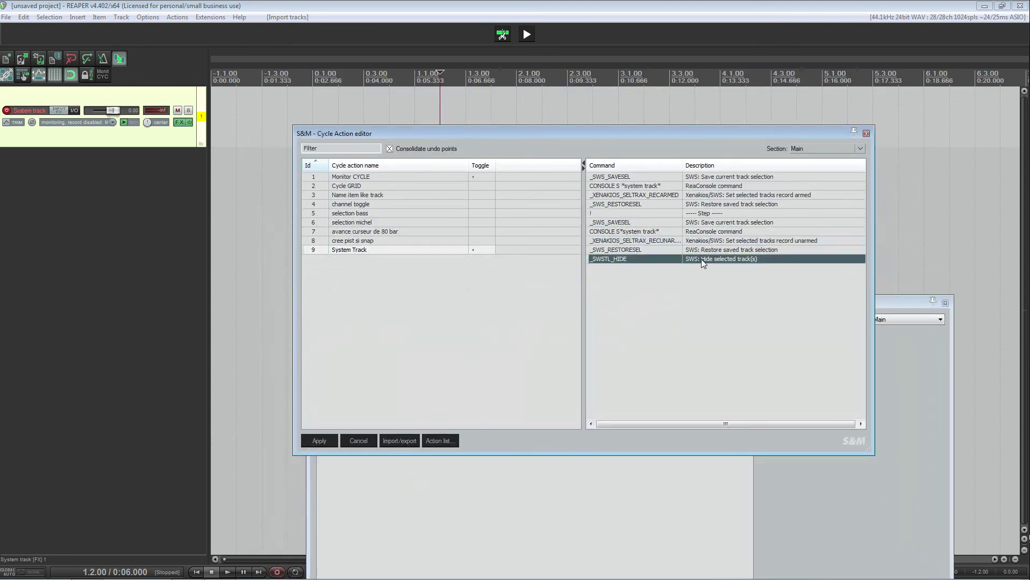
Step: Move the hide command just before the first Restore saved track selection, apply the cycle action changes, and close the Actions and editor windows
drag(701, 259, 703, 207)
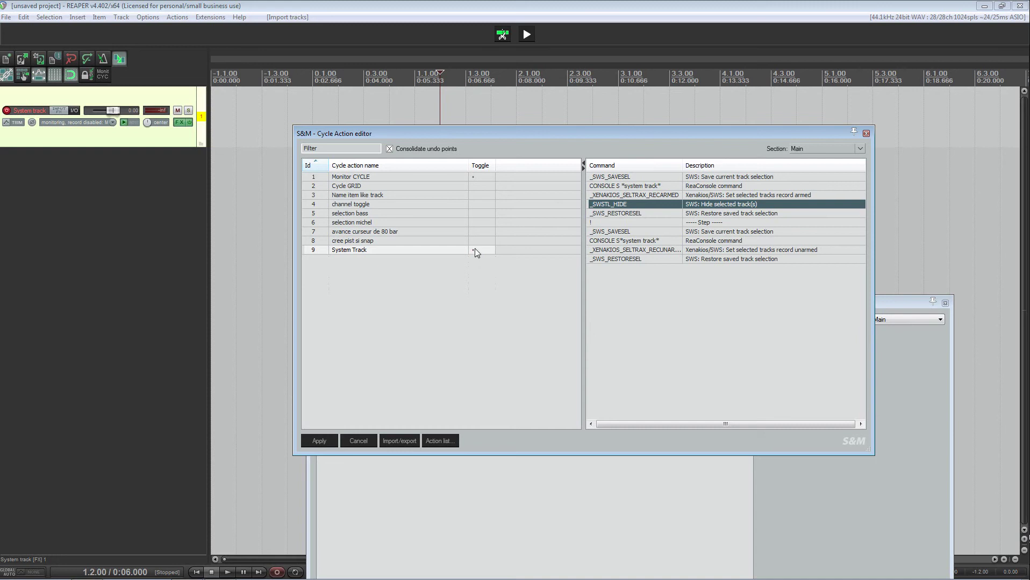
click(320, 441)
click(944, 303)
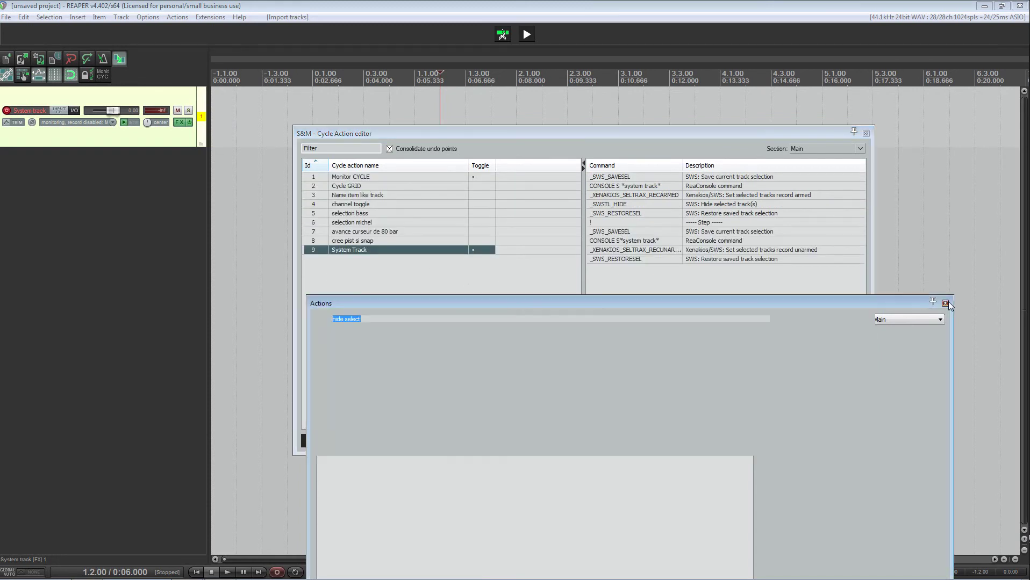
click(865, 133)
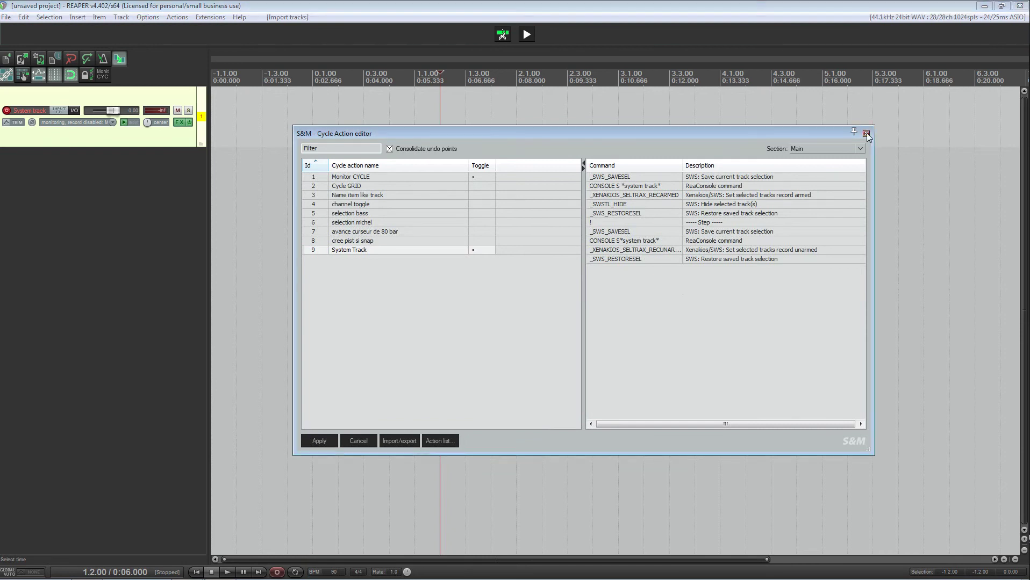
Step: Customize the main toolbar by adding the System Track cycle action, found by filtering the actions for "system"
right_click(127, 74)
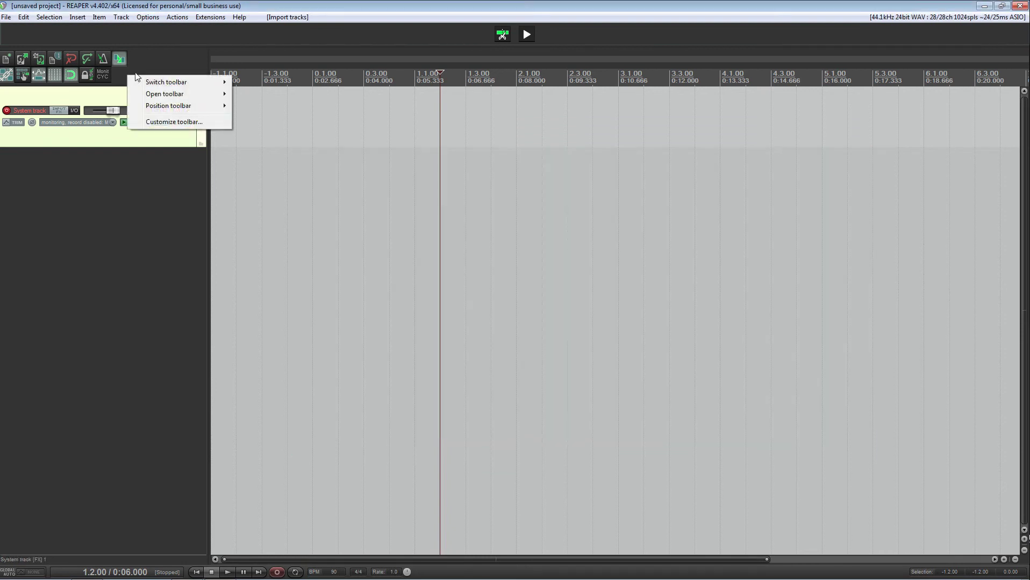
click(166, 122)
click(502, 381)
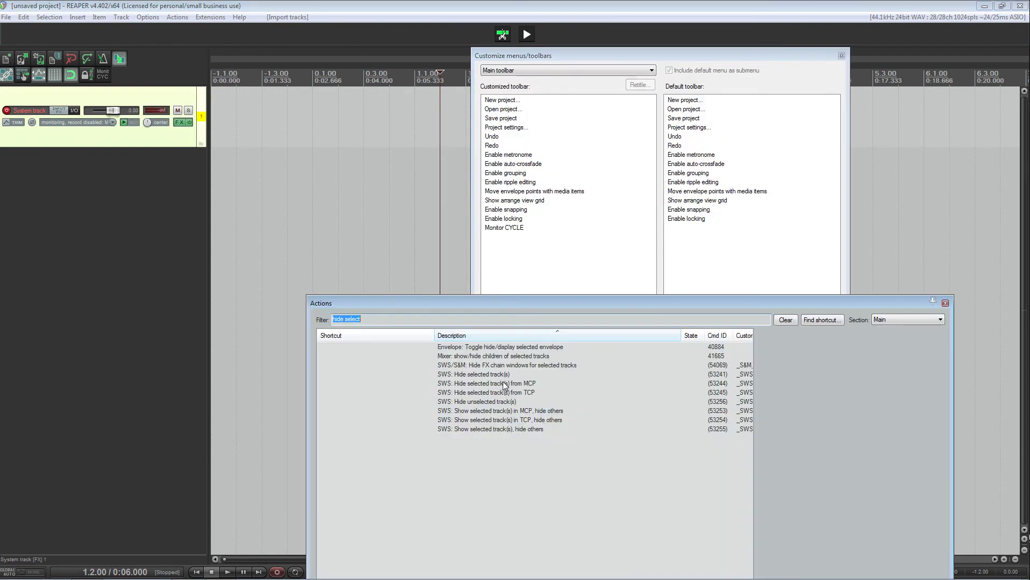
text(system)
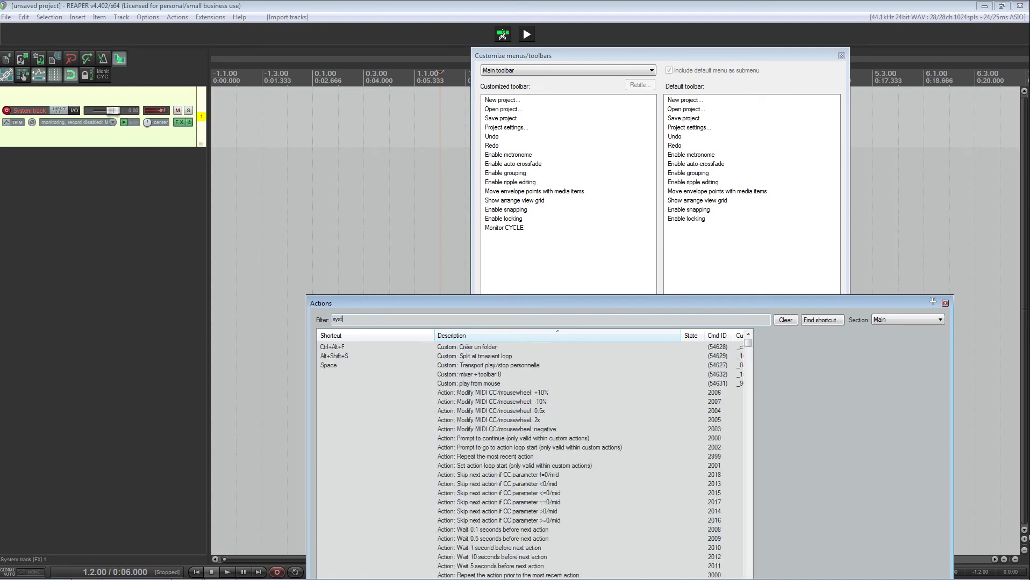
click(450, 348)
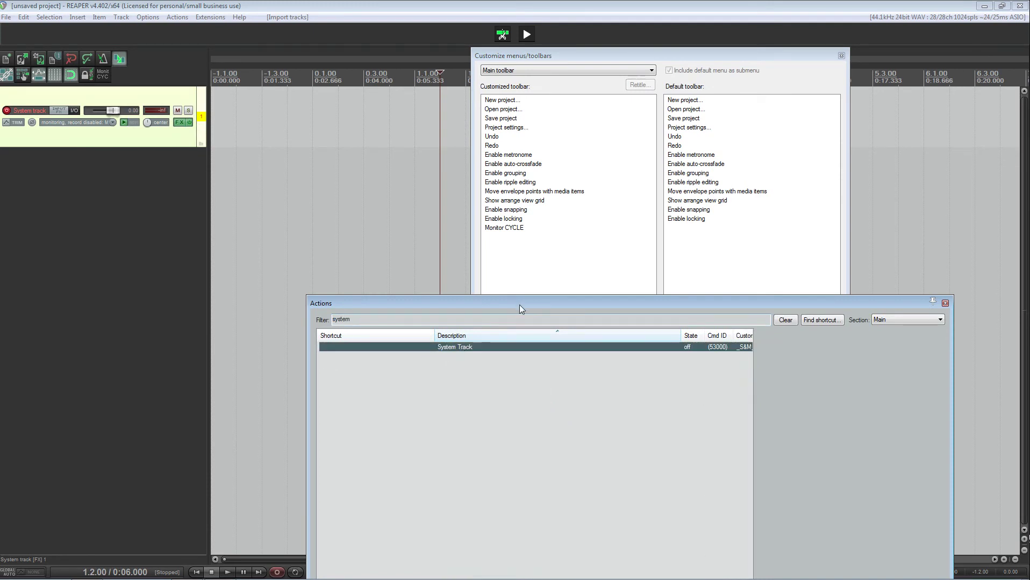
drag(520, 304, 526, 148)
click(838, 578)
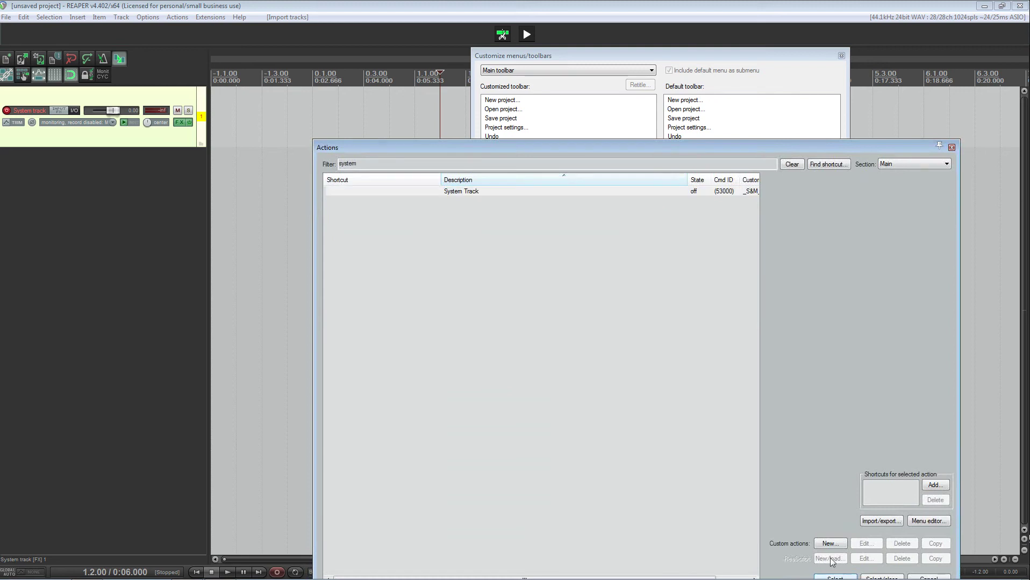
drag(858, 153, 838, 91)
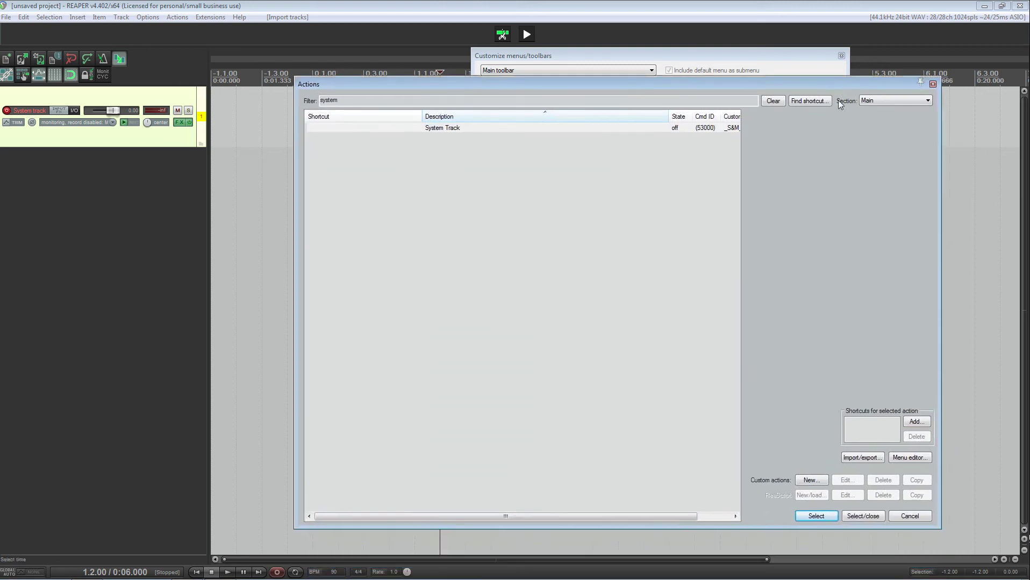
click(815, 515)
Step: Give the System Track toolbar entry a double-width text icon named "System Track", then save and close the toolbar customization
click(568, 379)
click(575, 416)
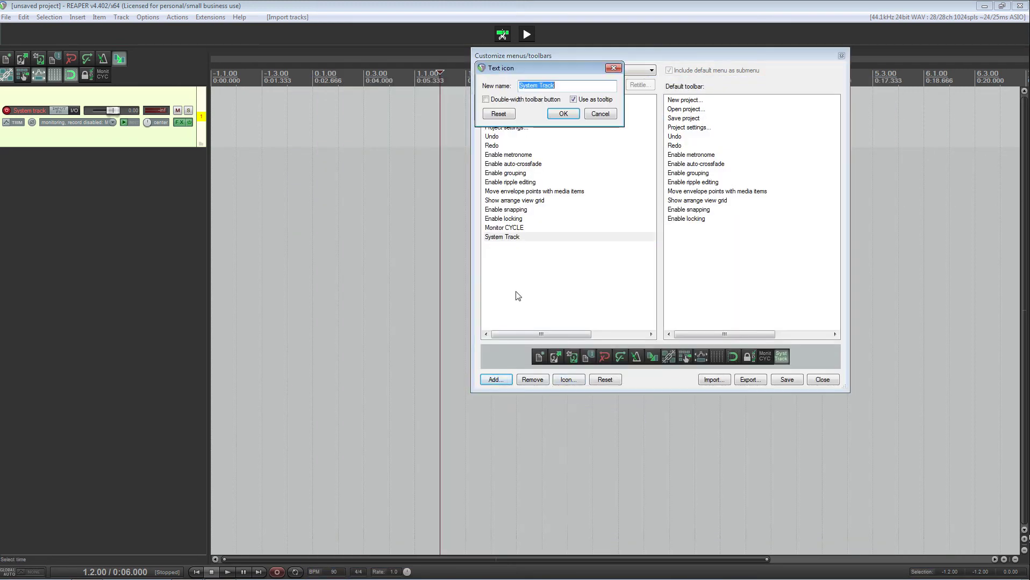
text(System Track)
click(485, 101)
click(565, 120)
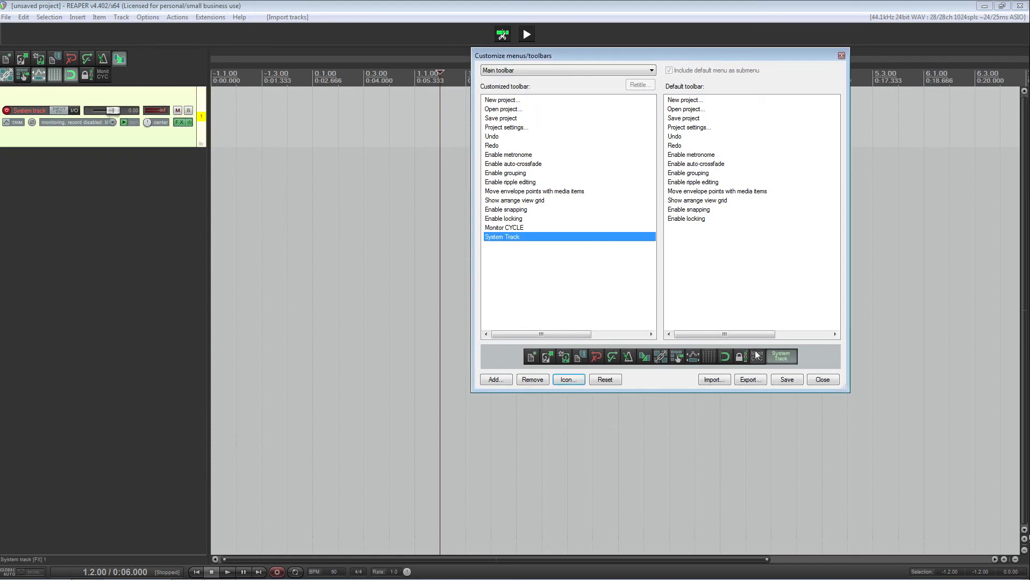
click(787, 380)
click(816, 380)
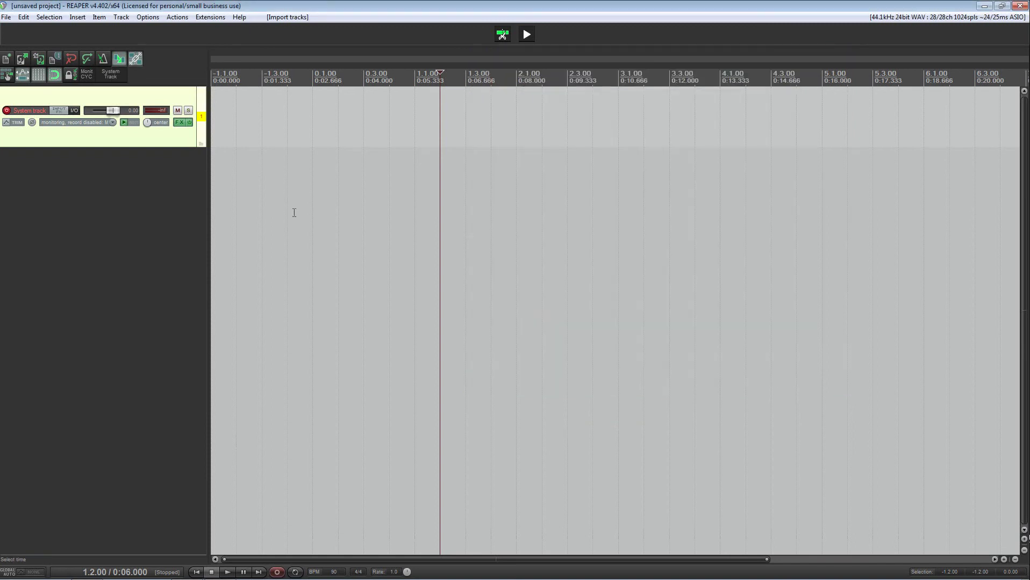
Step: Switch the System Track toggle on from the toolbar, add a new track, and switch the toggle off again
click(109, 71)
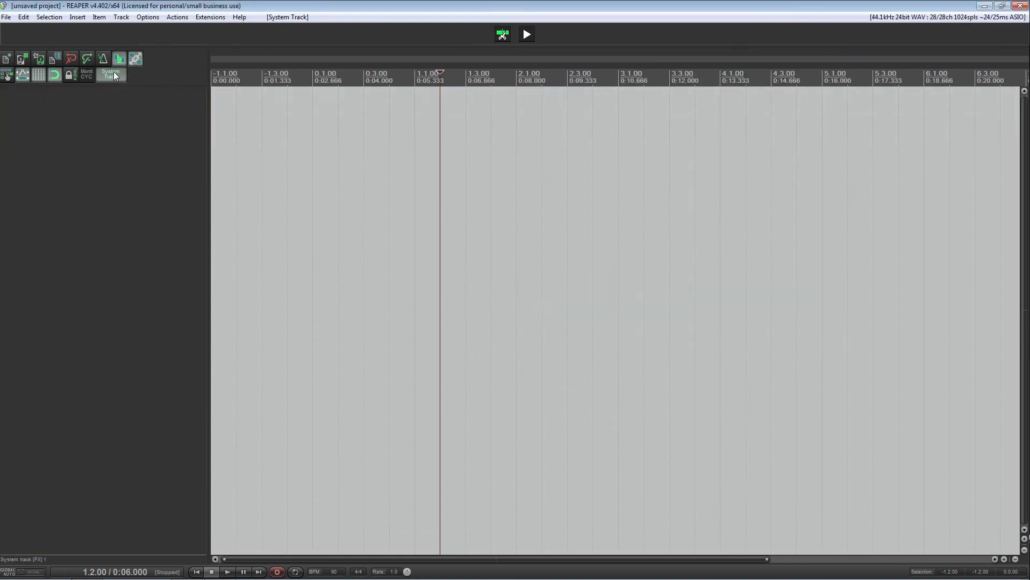
key(ctrl+t)
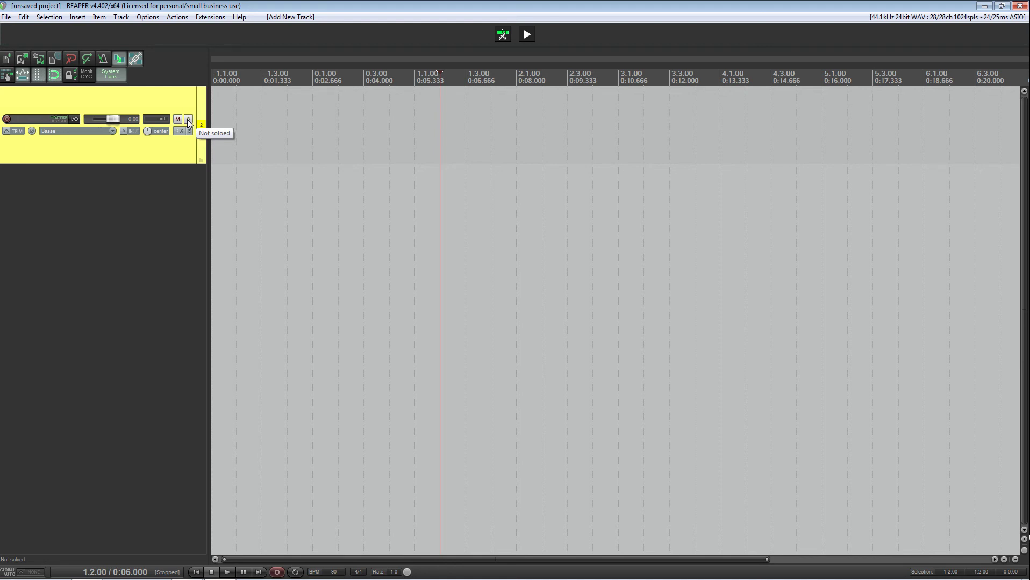
click(108, 76)
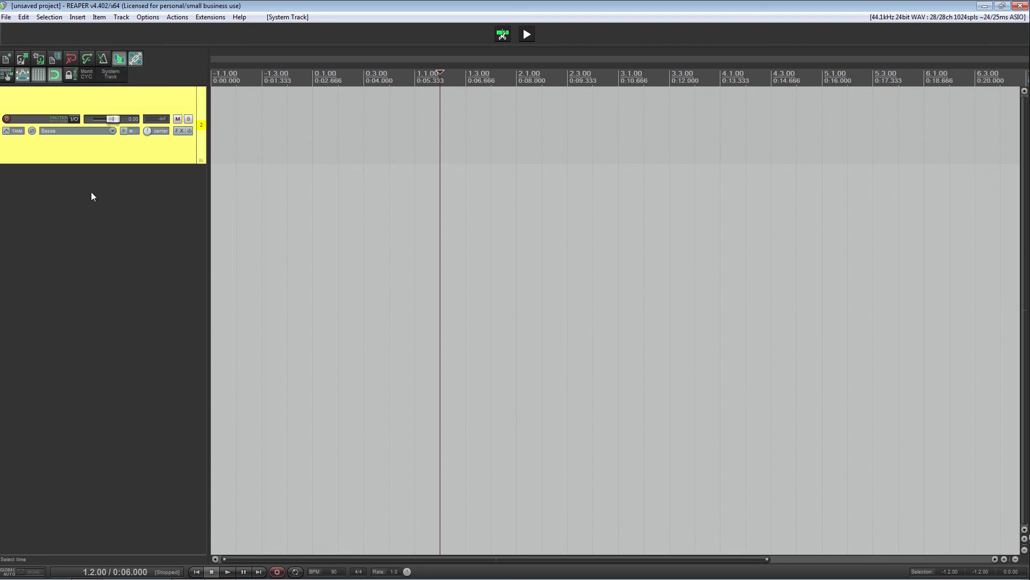
Step: Arm the new track for recording and set its MIDI input to MPK mini, All Channels
click(7, 119)
click(60, 132)
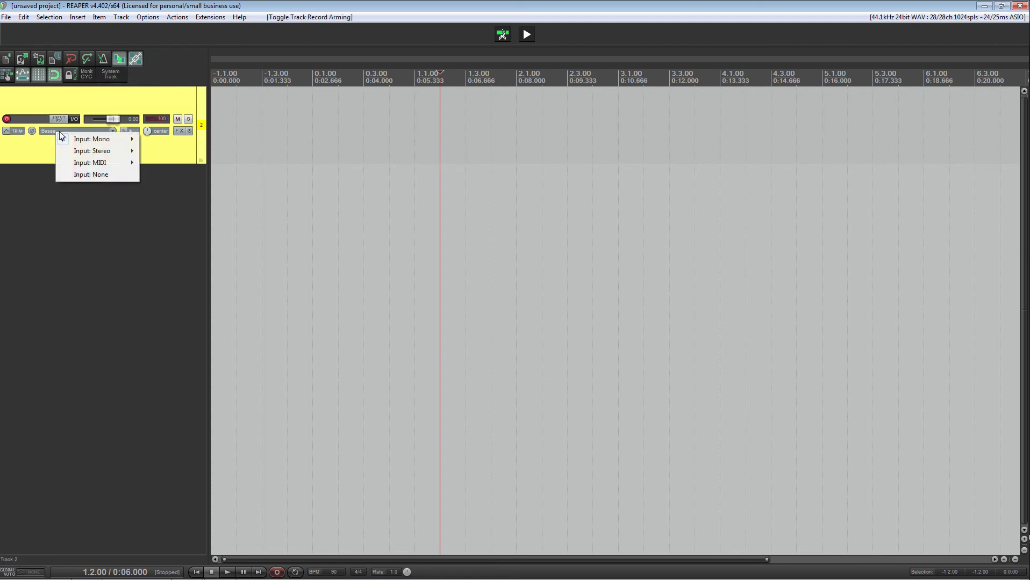
mouse_move(83, 139)
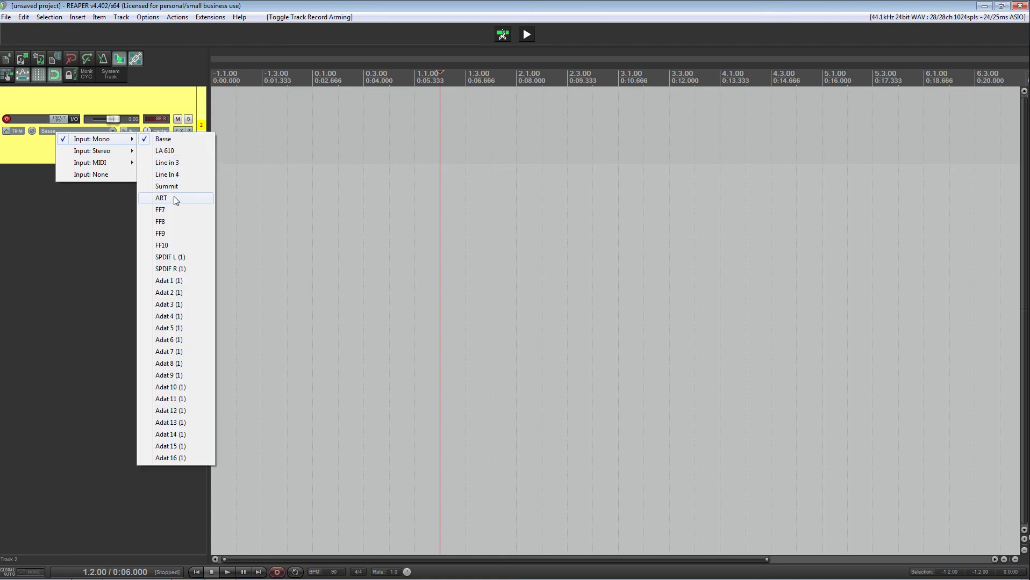
mouse_move(118, 163)
mouse_move(169, 174)
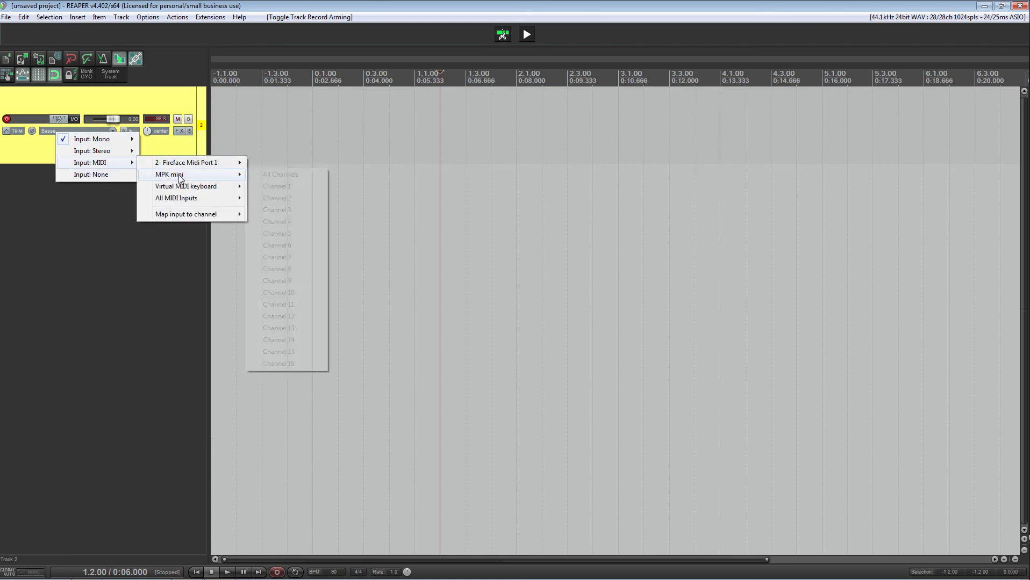
click(269, 171)
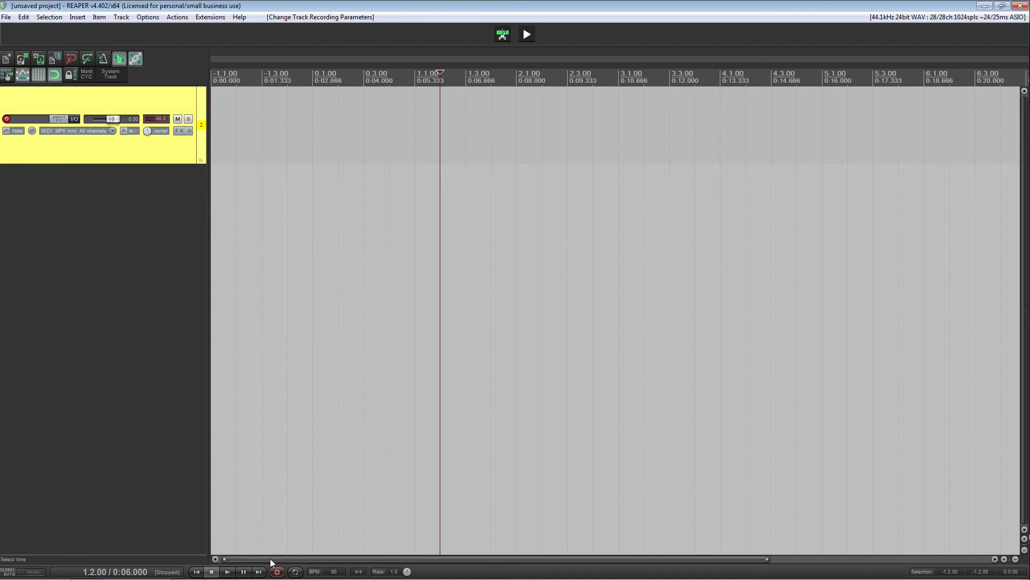
Step: Record a short MIDI take from the MPK mini on the new track and stop the transport
click(277, 572)
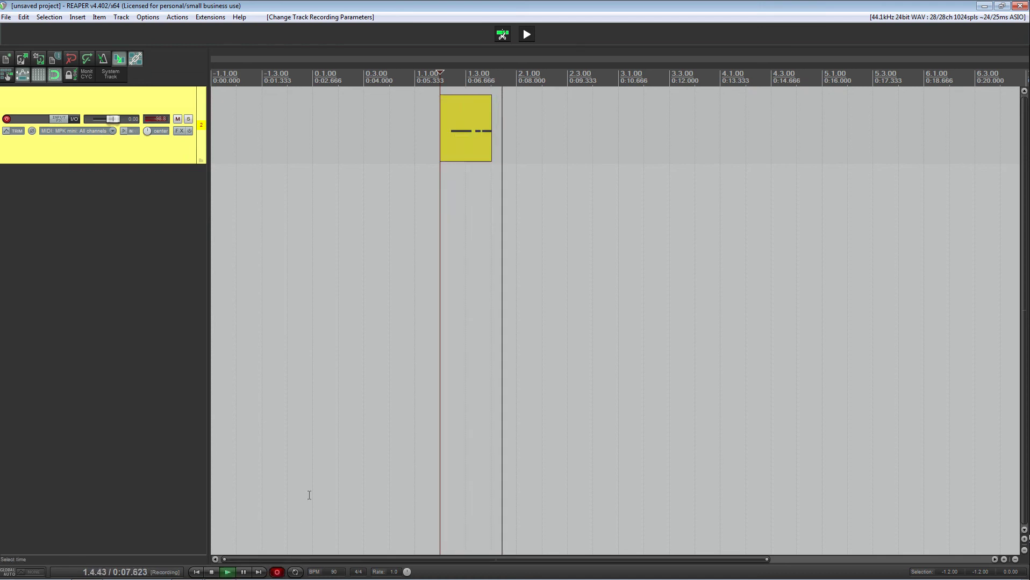
click(211, 572)
click(464, 364)
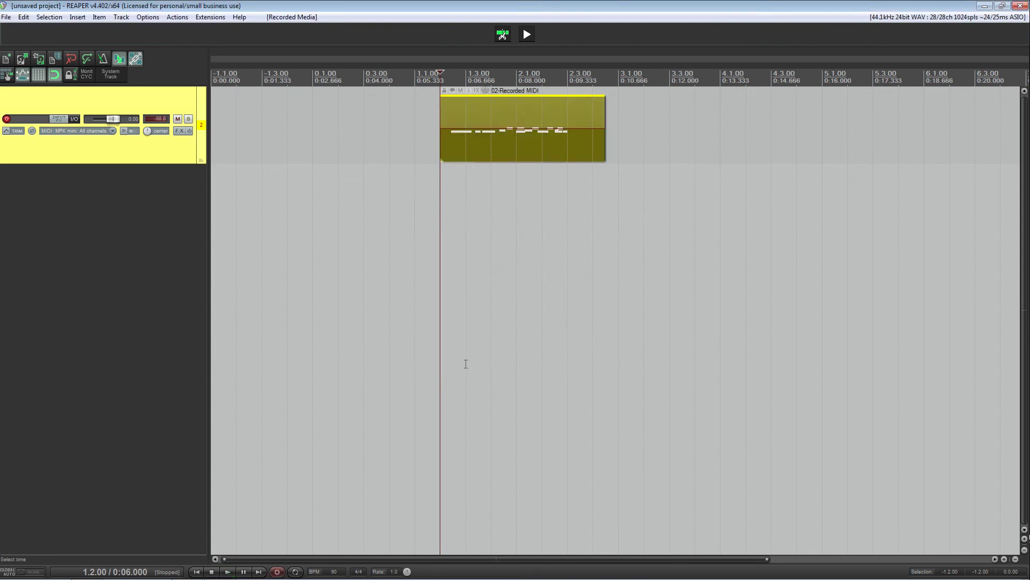